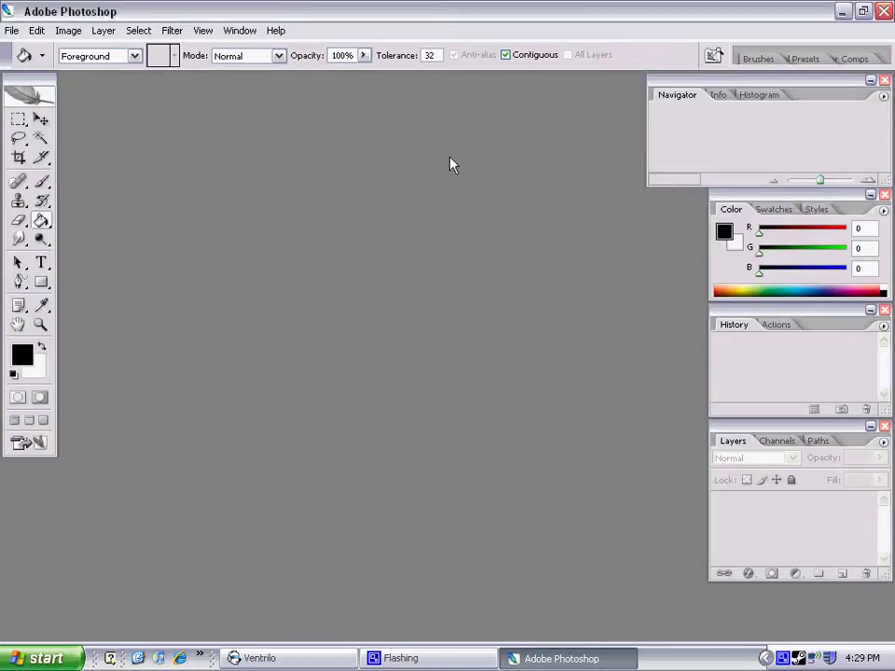
Open the picture 3390_gta_iv_new_york_city_times_square.jpg from My Pictures and enlarge its document window to show the whole image.
click(10, 31)
click(33, 63)
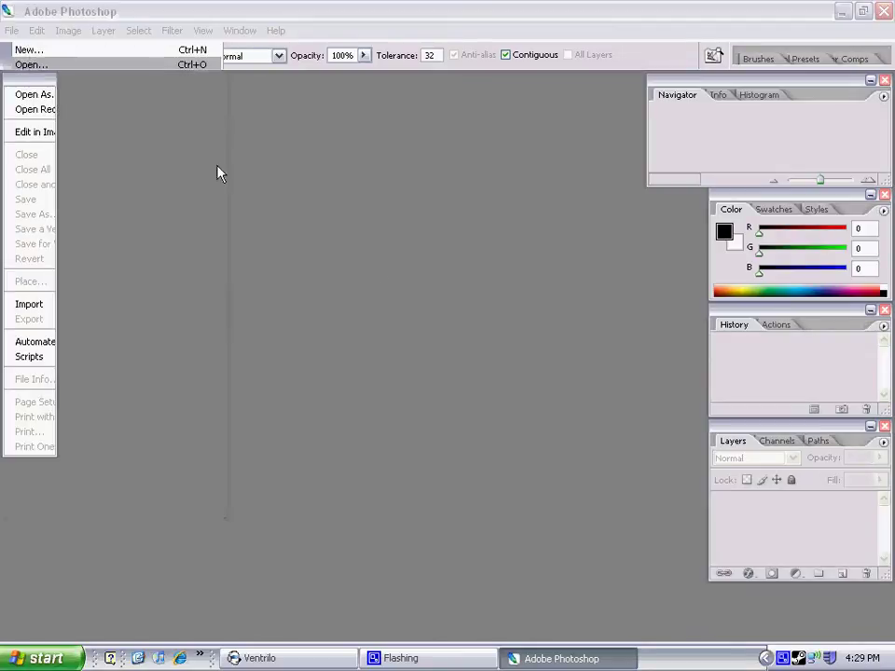
scroll(401, 294, down, 3)
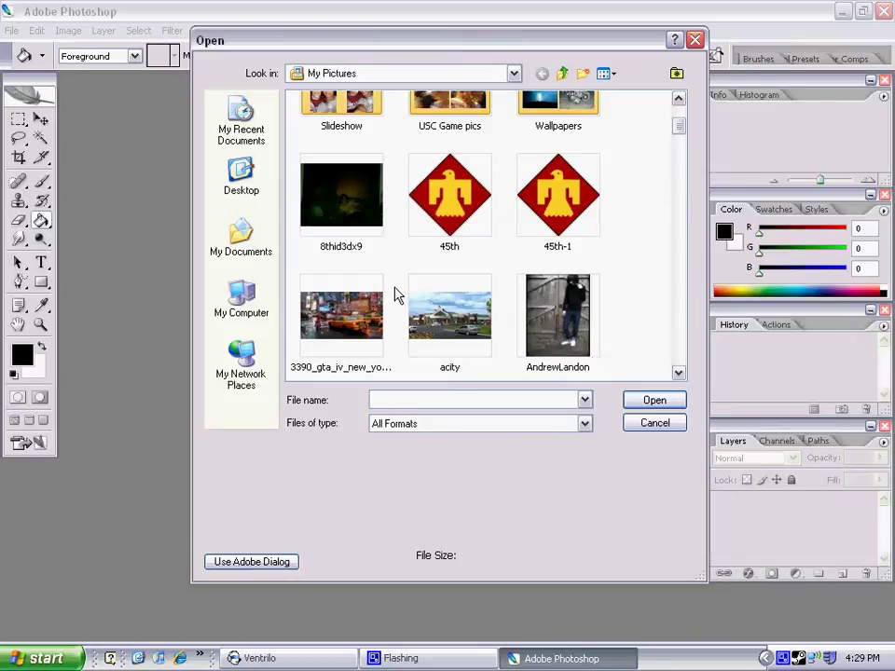
double_click(374, 304)
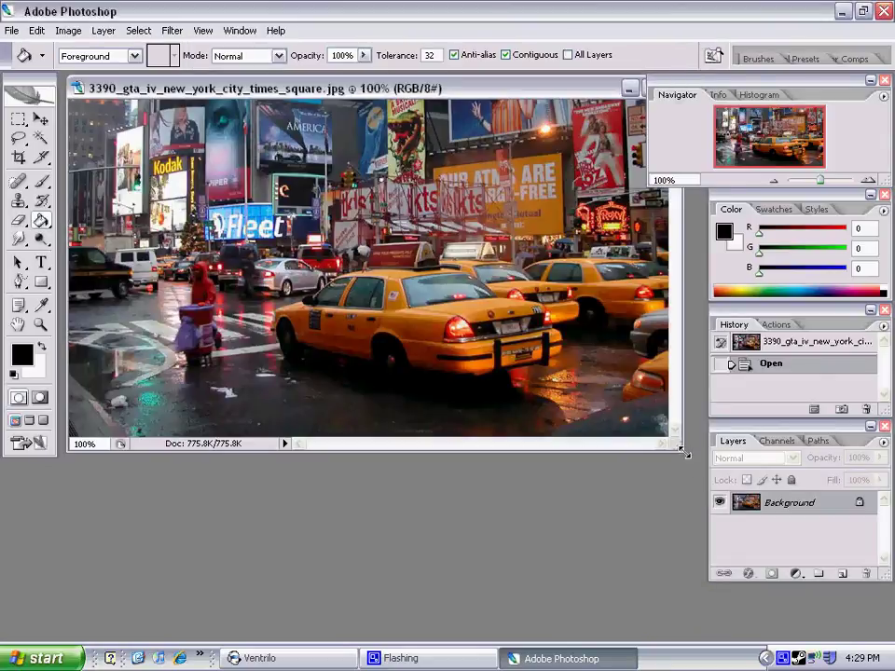
drag(684, 454, 696, 530)
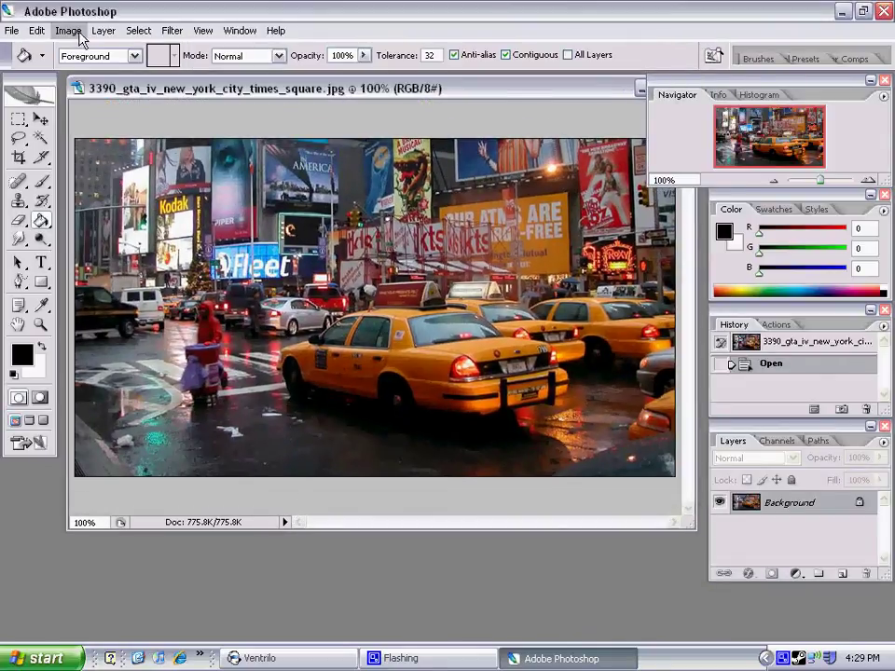
Reduce the photo's master saturation to -76 with a Hue/Saturation adjustment.
click(78, 33)
mouse_move(140, 73)
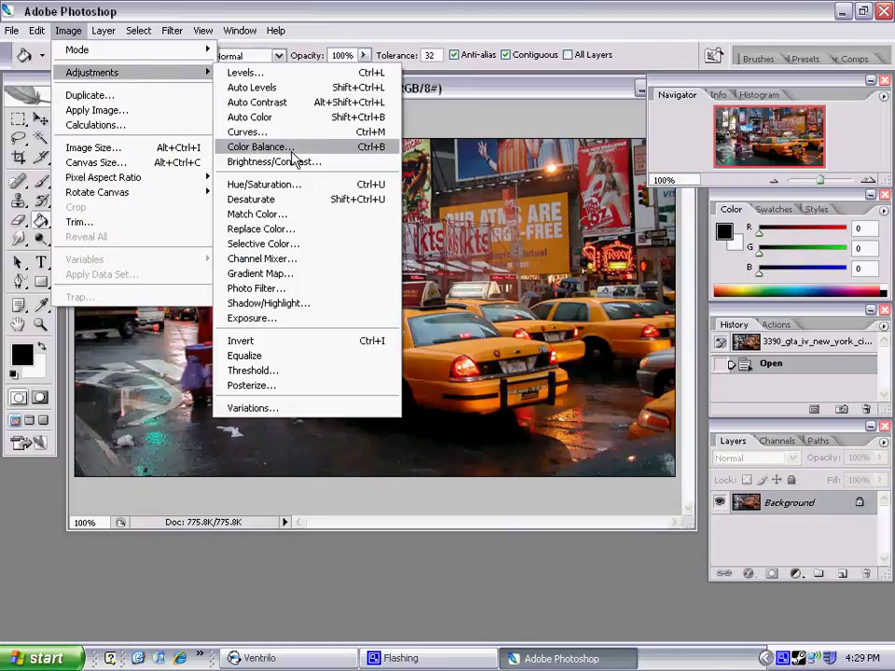
click(297, 186)
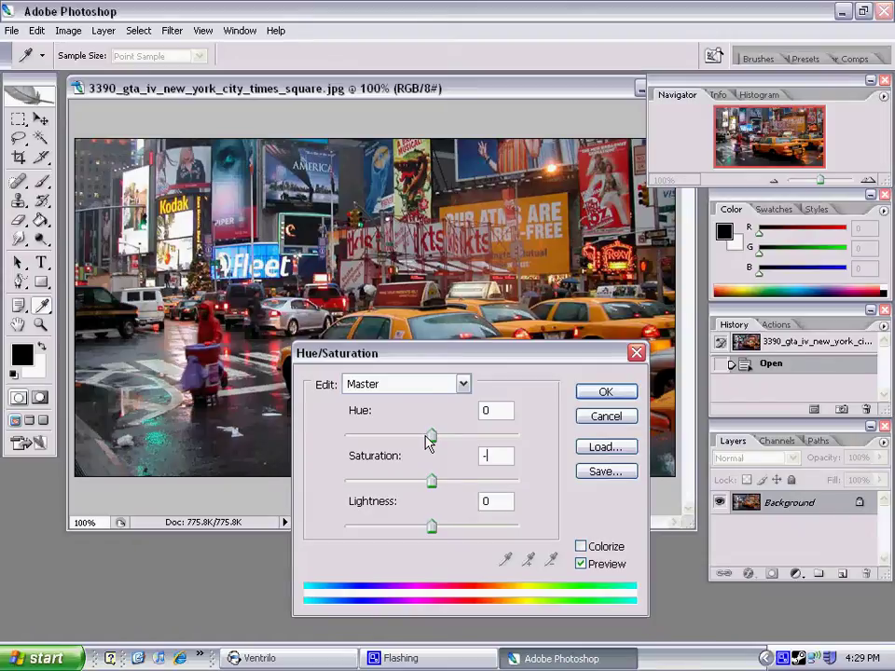
text(-78)
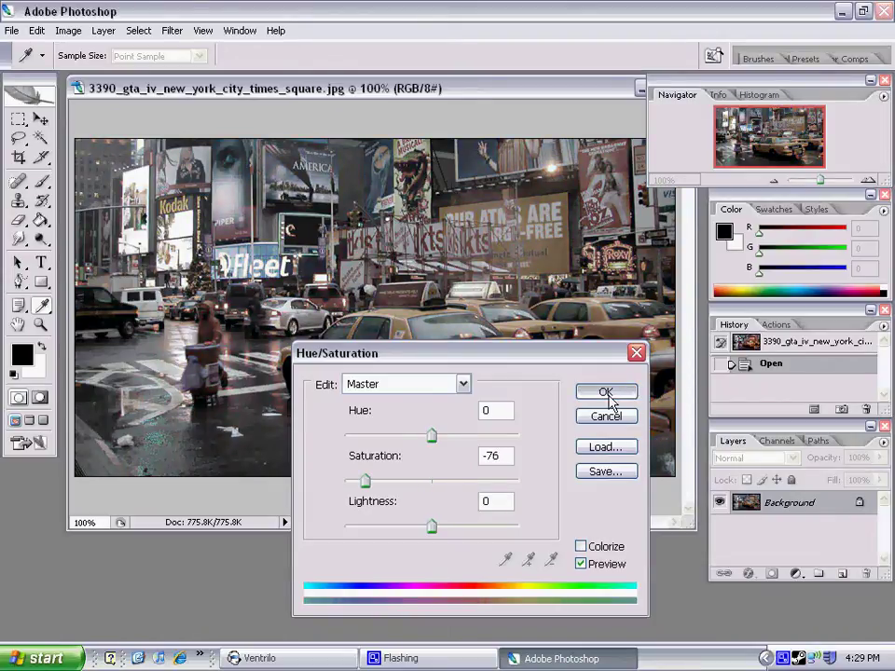
click(606, 393)
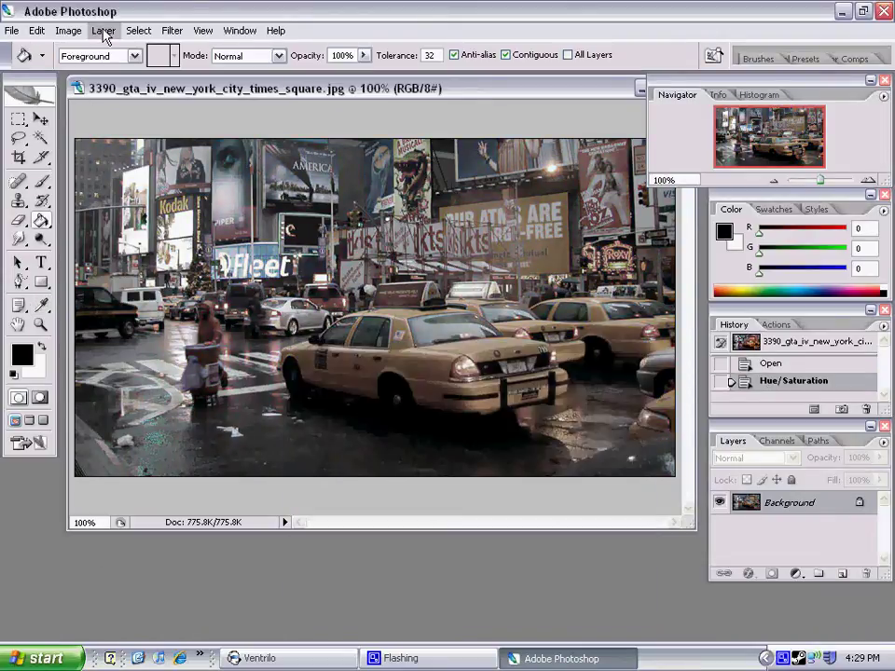
Apply an Exposure adjustment to the photo with exposure 1, offset -.12 and gamma 1.2.
click(68, 30)
mouse_move(86, 72)
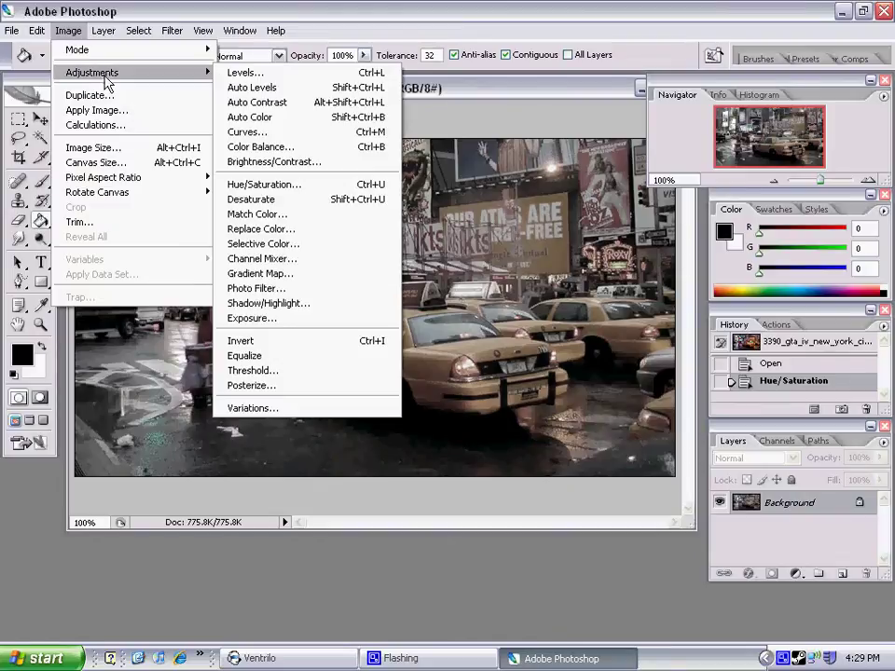
click(266, 318)
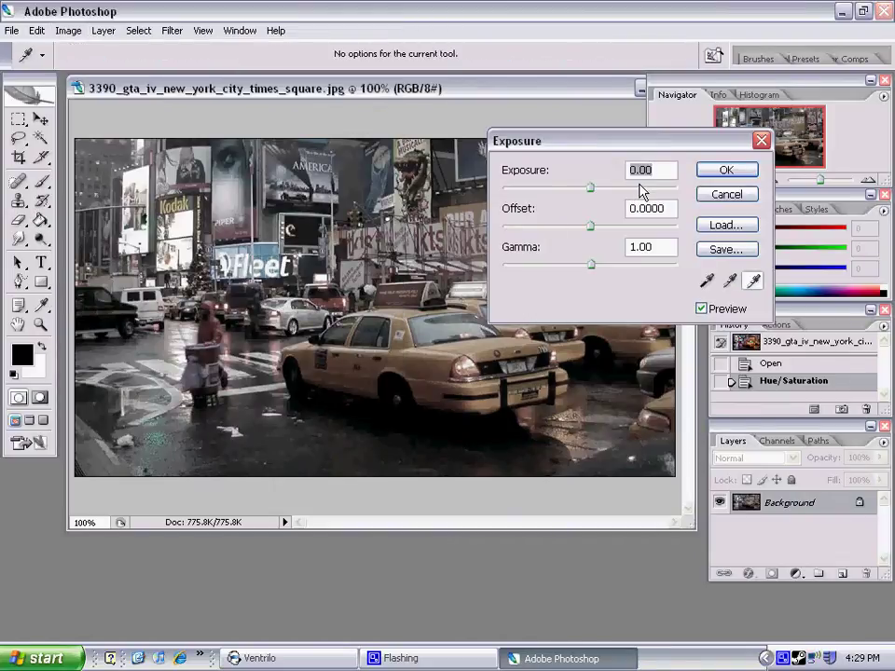
text(1)
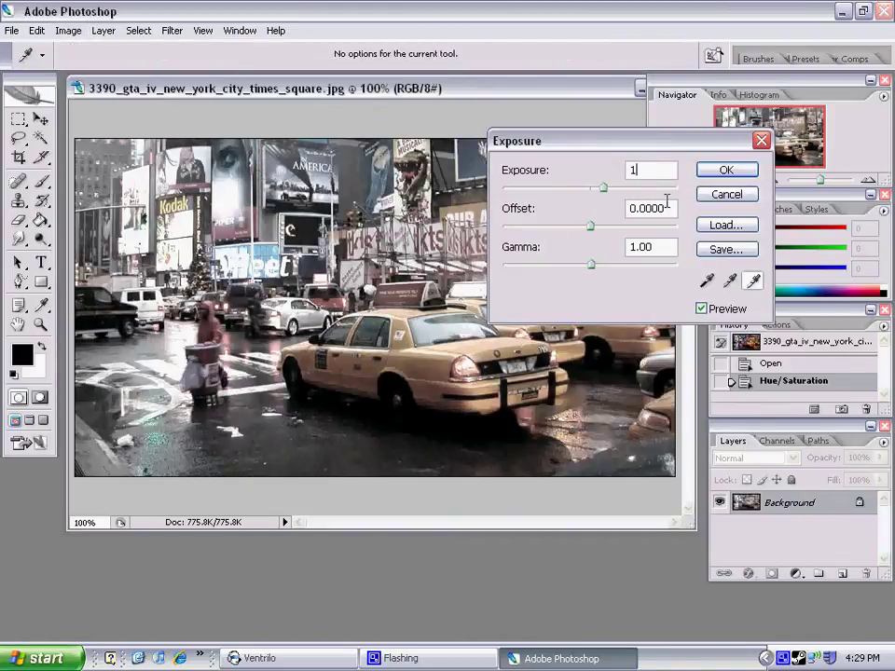
click(632, 214)
text(1)
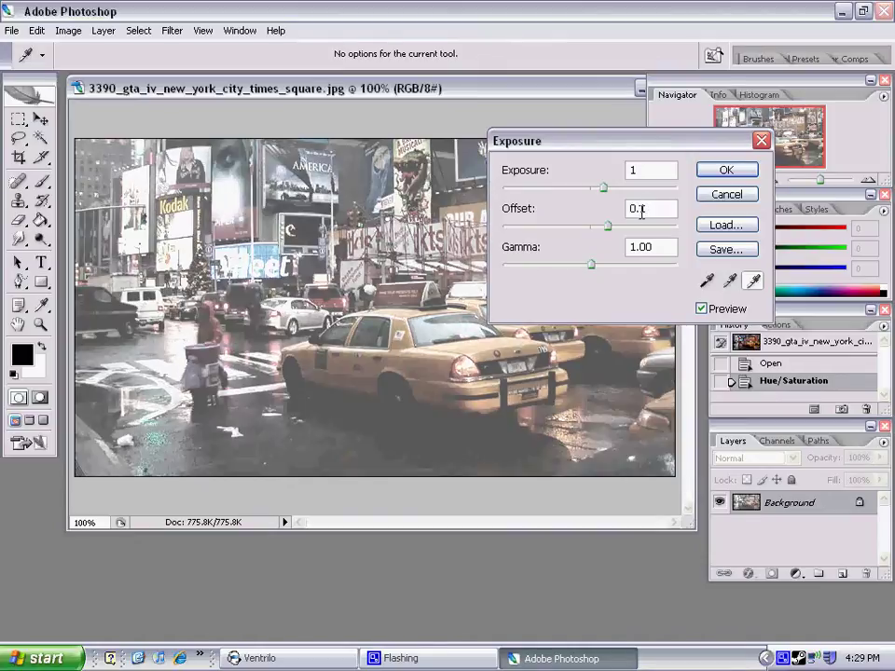
key(BackSpace)
key(BackSpace)
key(BackSpace)
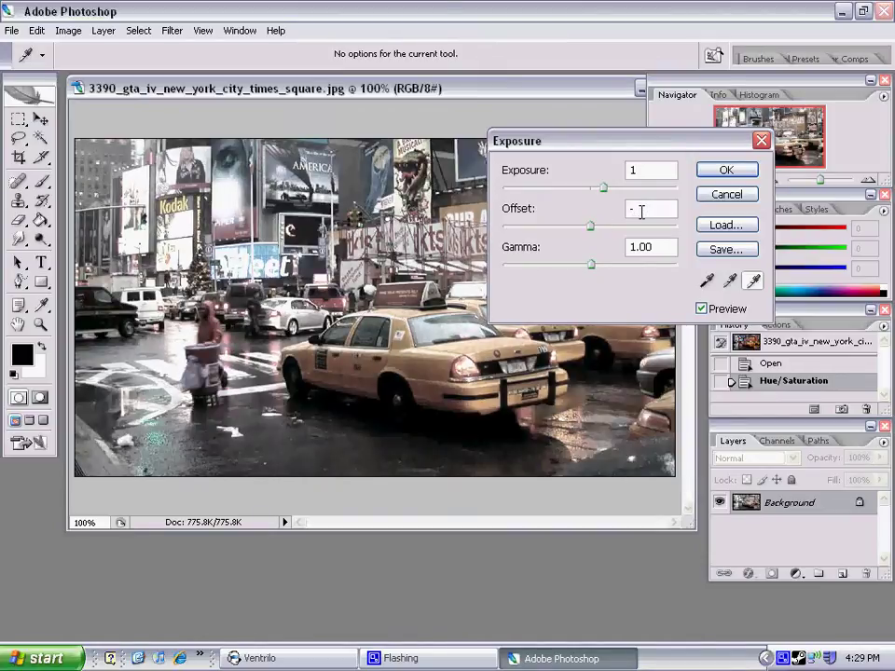
text(-.12)
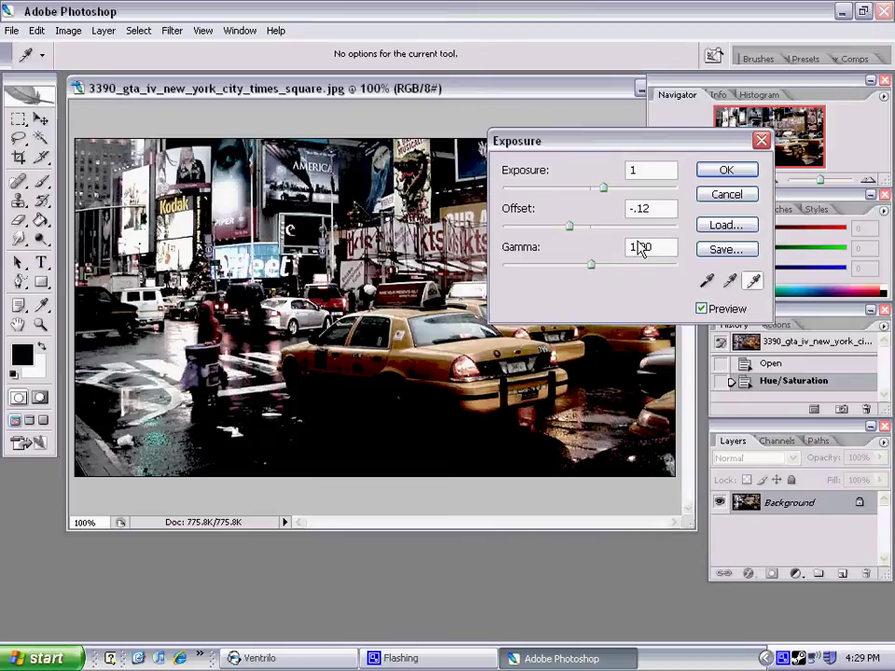
text(2)
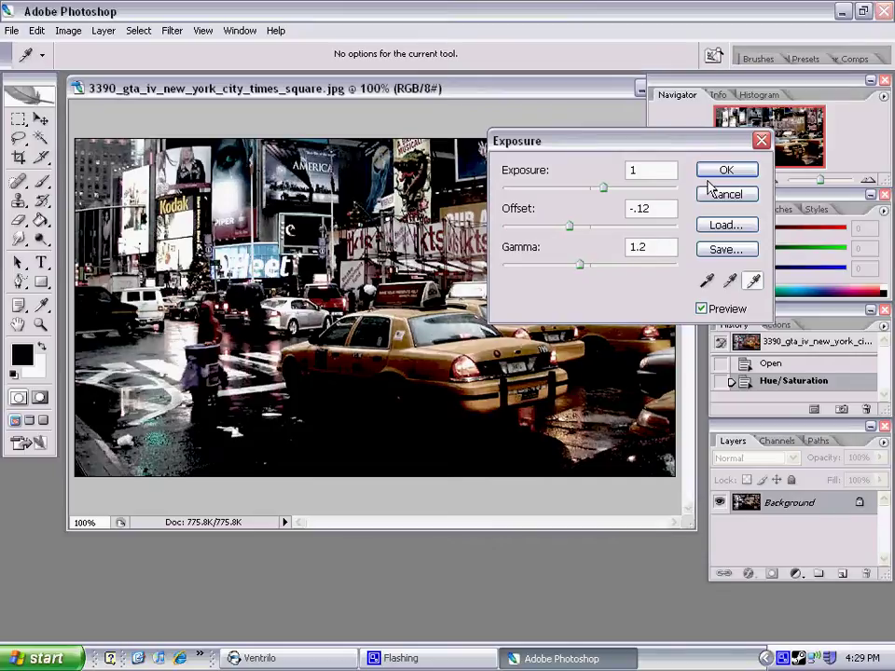
click(718, 173)
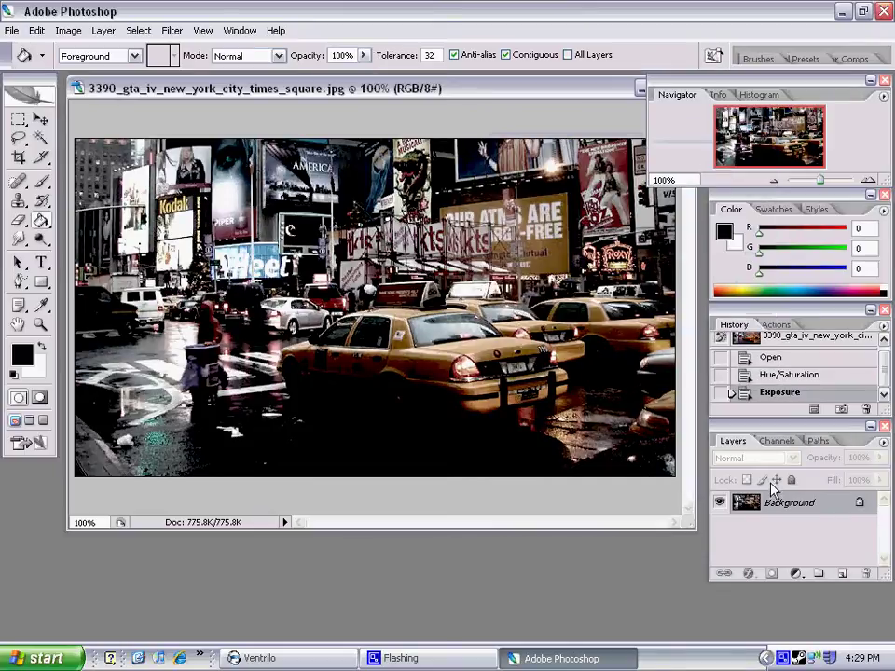
Duplicate the Background layer under the name Background copy.
right_click(783, 503)
click(763, 530)
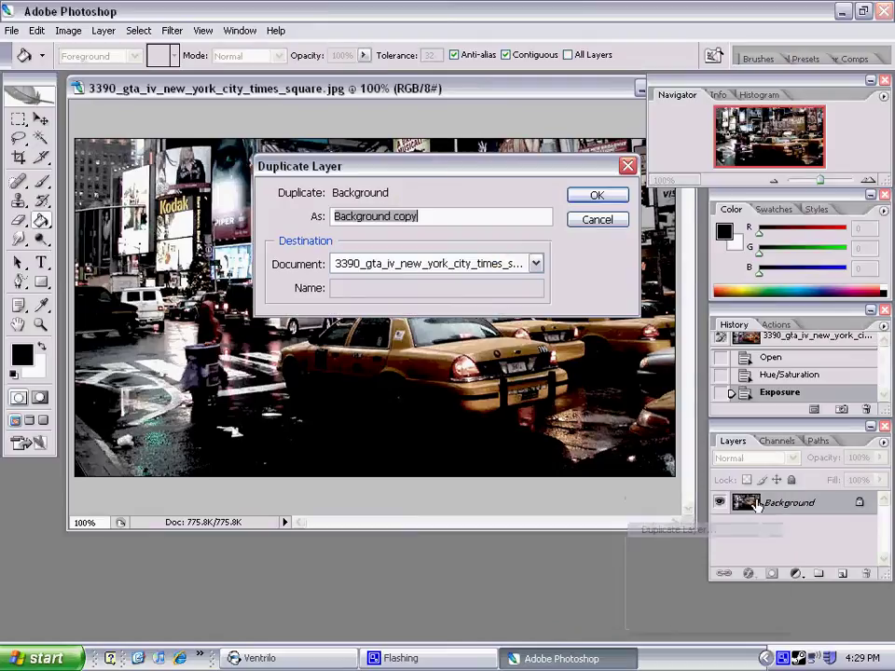
click(596, 195)
Apply a hexagonal Lens Blur to the copied layer with radius 9, blade curvature 14, rotation 58, brightness 7 and threshold 200.
click(173, 30)
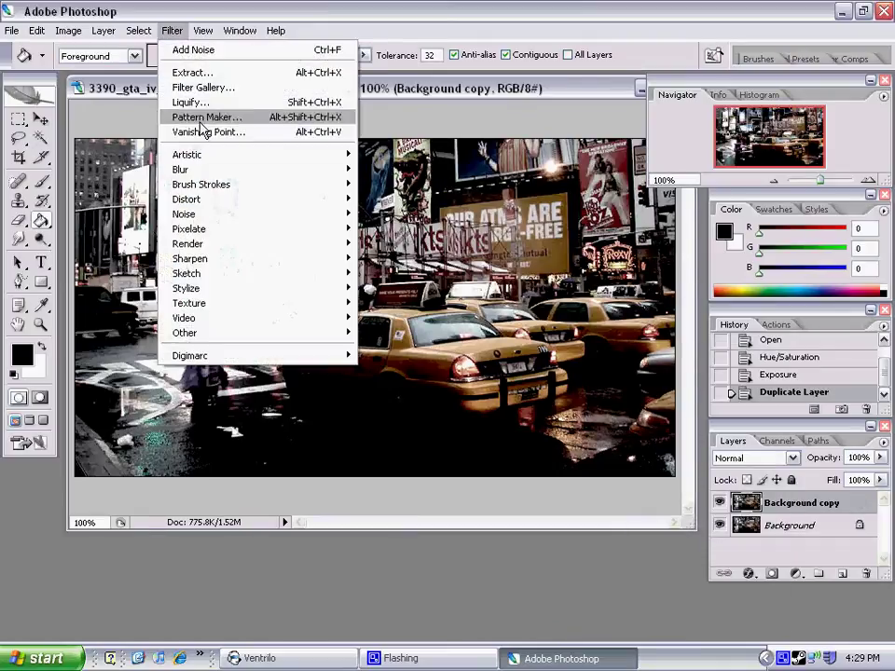
mouse_move(202, 171)
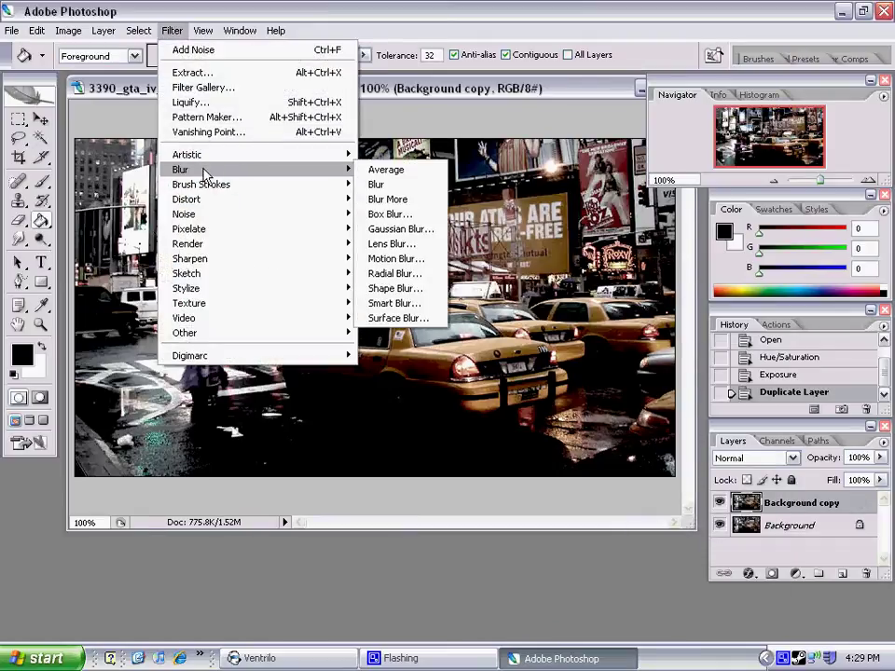
click(404, 243)
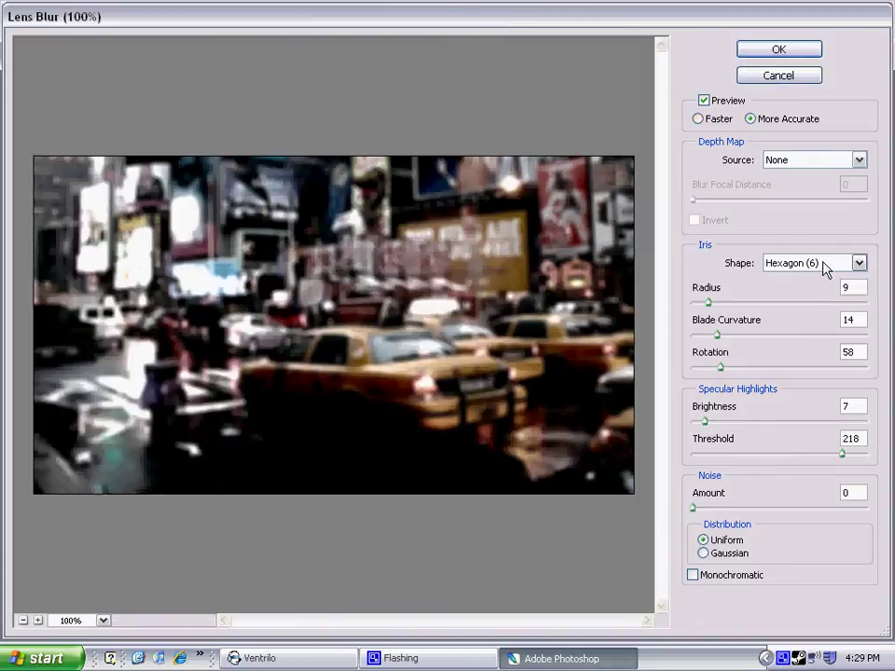
double_click(845, 287)
double_click(851, 319)
double_click(850, 352)
double_click(845, 407)
double_click(855, 438)
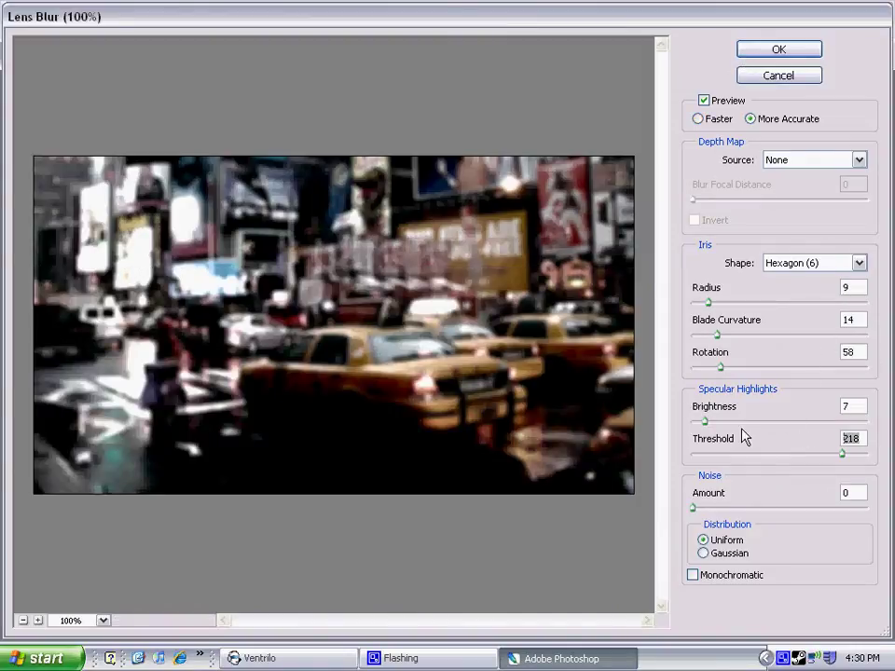
double_click(856, 438)
text(200)
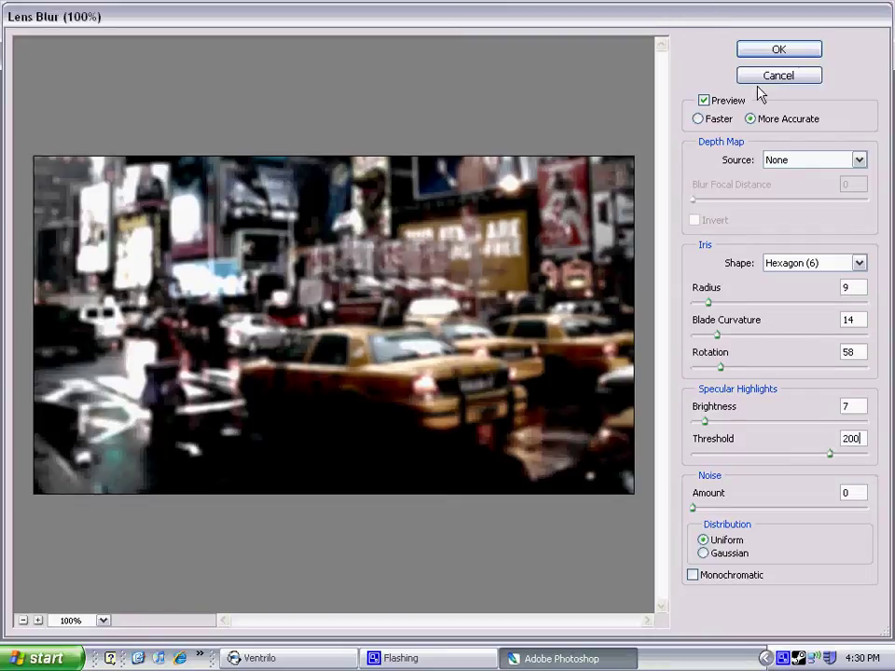
click(773, 54)
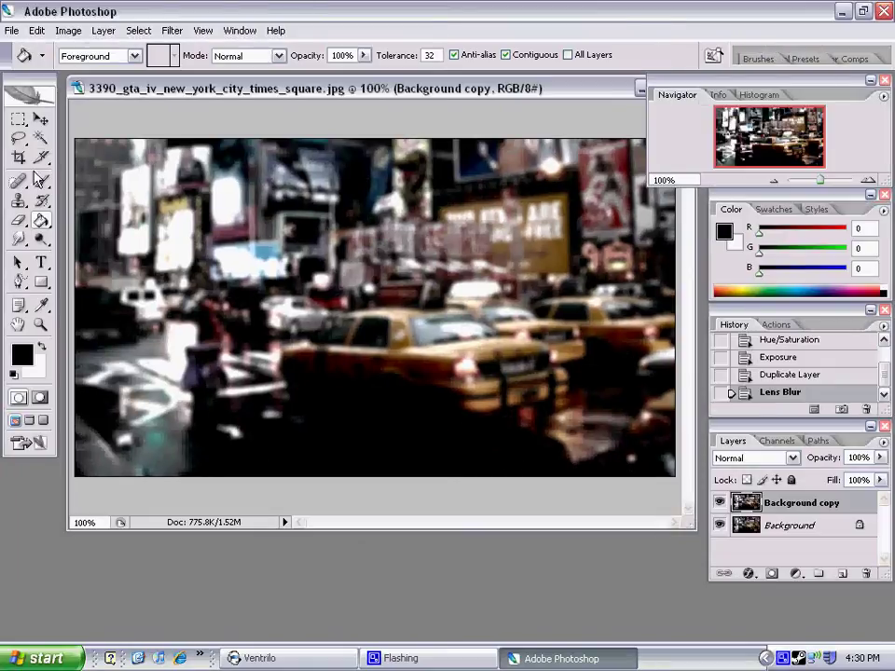
Add a layer mask to the blurred copy and paint the street and cars black with a 400 px brush at 61% hardness.
click(774, 574)
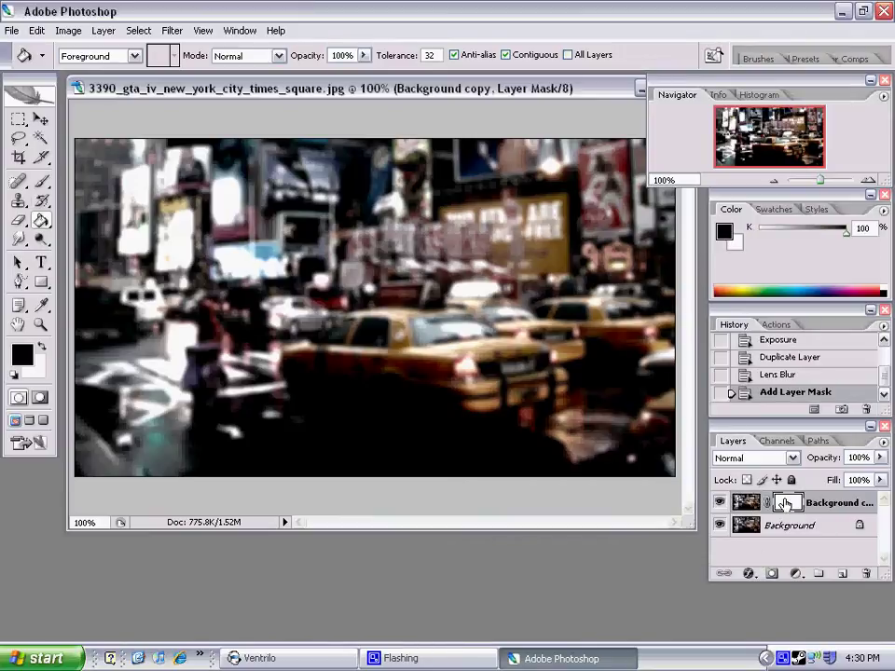
click(42, 184)
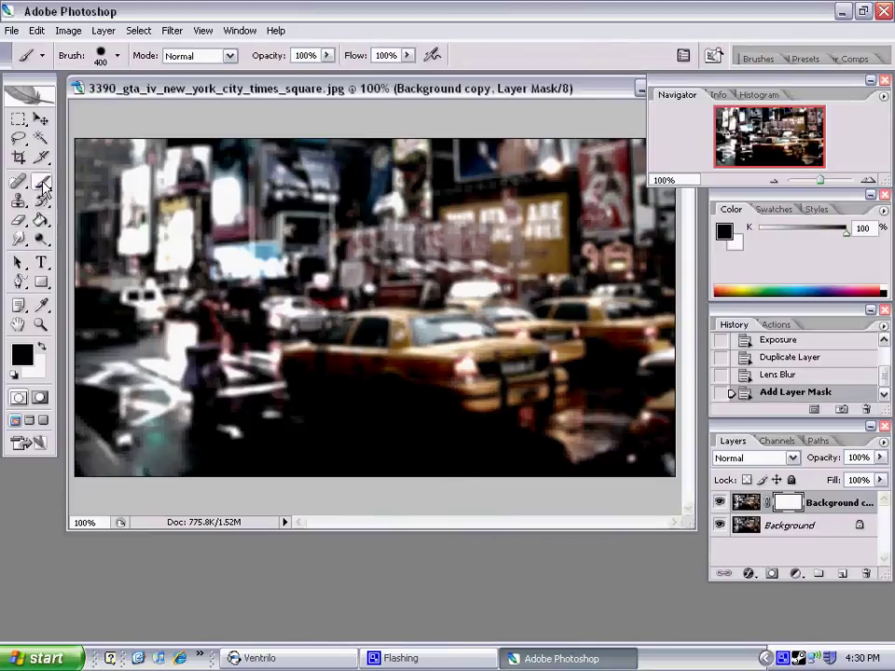
click(116, 56)
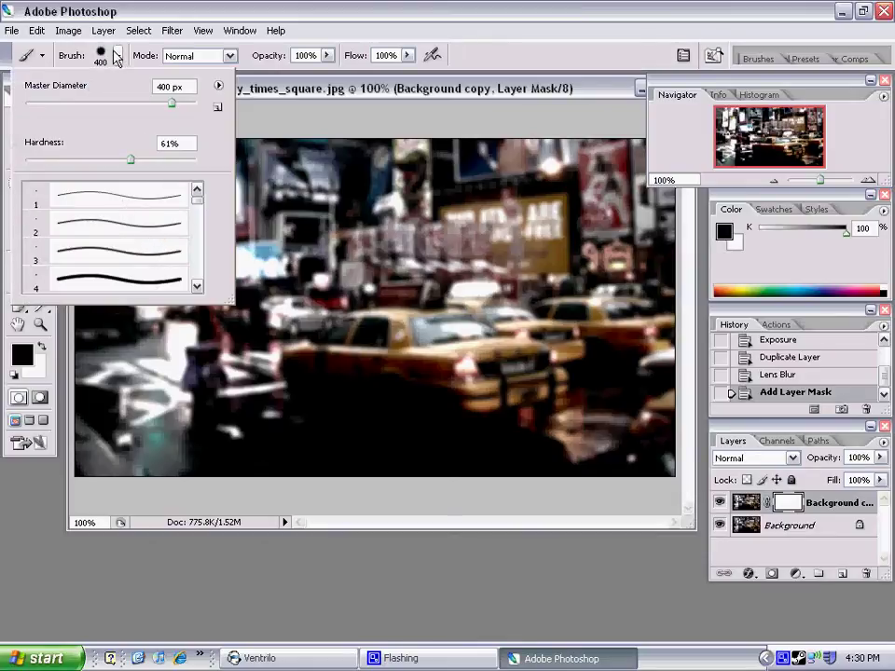
click(162, 12)
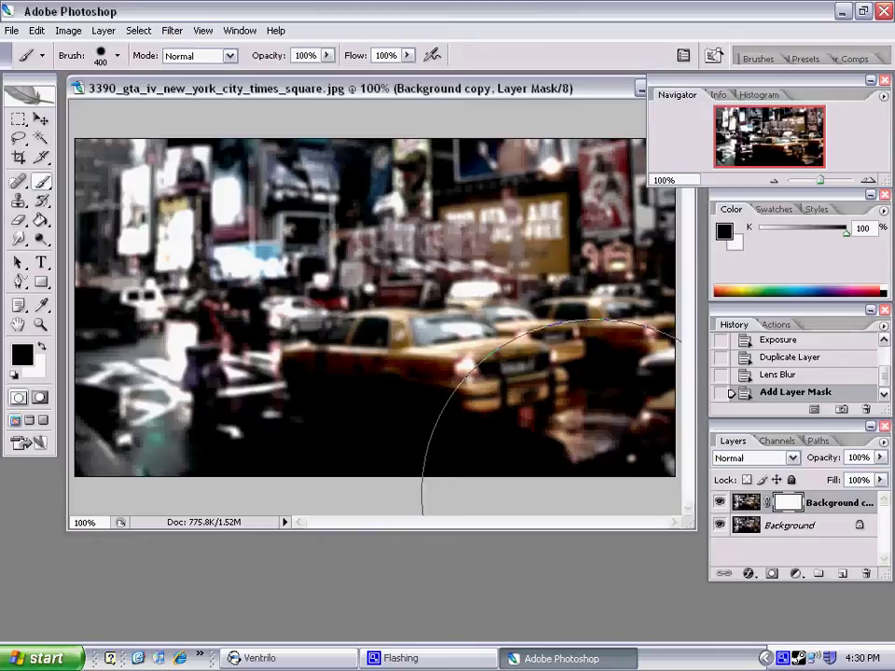
click(580, 461)
click(528, 457)
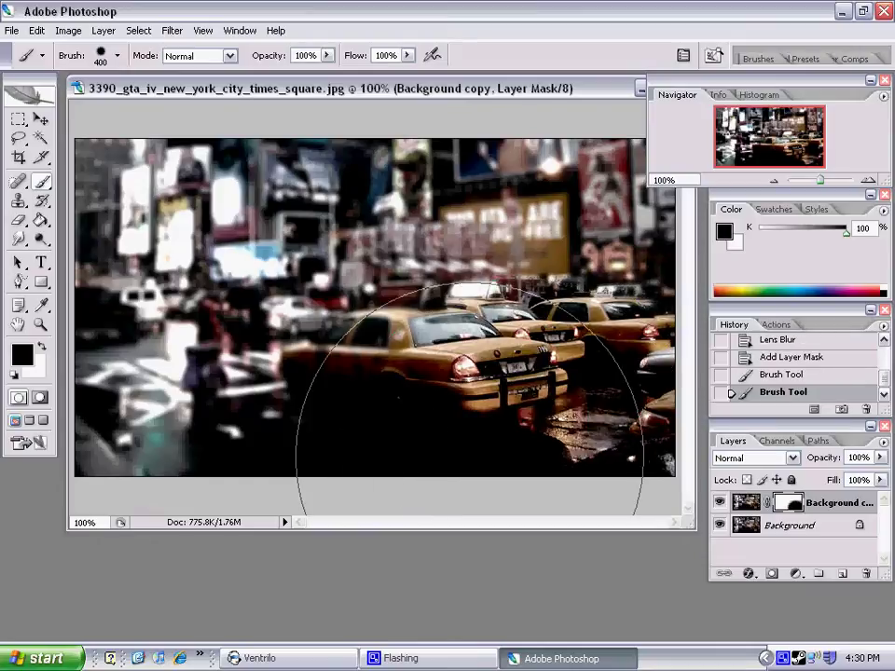
click(415, 461)
click(367, 465)
mouse_move(364, 471)
mouse_down()
mouse_move(170, 445)
mouse_move(111, 466)
mouse_move(90, 449)
mouse_move(150, 475)
mouse_move(117, 468)
mouse_up()
mouse_move(192, 475)
mouse_down()
mouse_move(170, 475)
mouse_move(486, 471)
mouse_up()
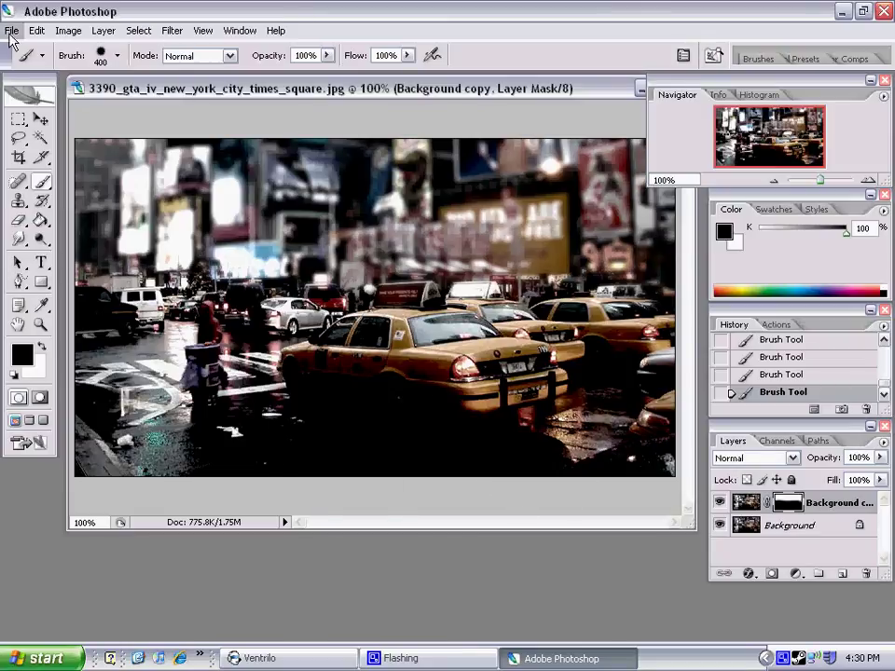
Add a new layer above the blurred copy, fill it with black and lower its opacity to 13%.
click(821, 573)
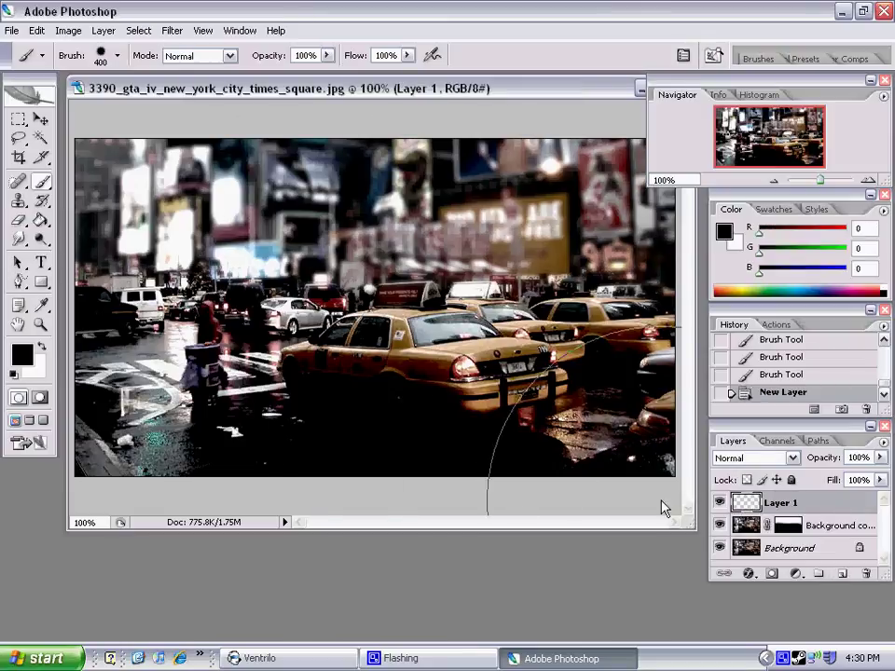
click(41, 221)
click(200, 185)
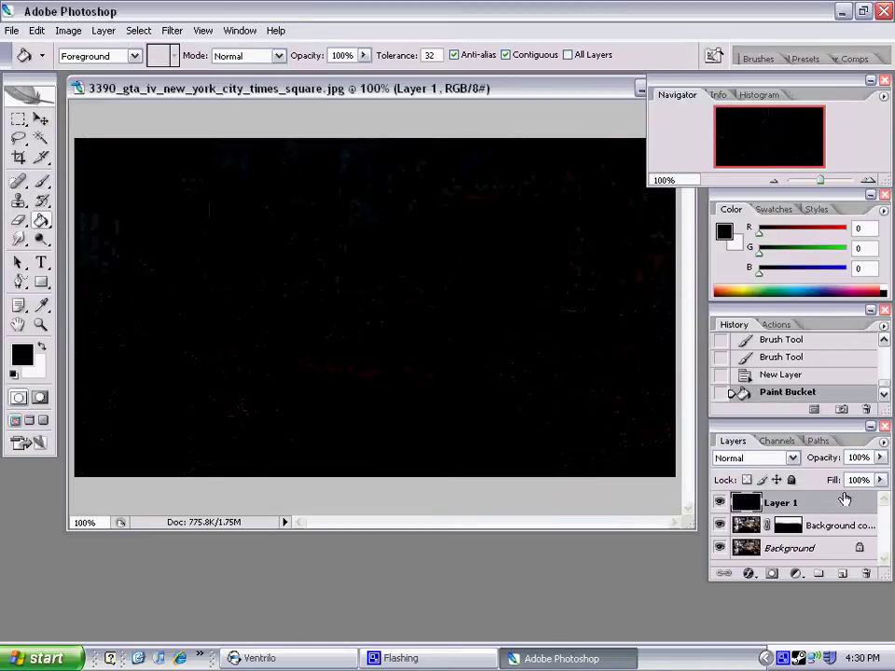
drag(879, 457, 807, 479)
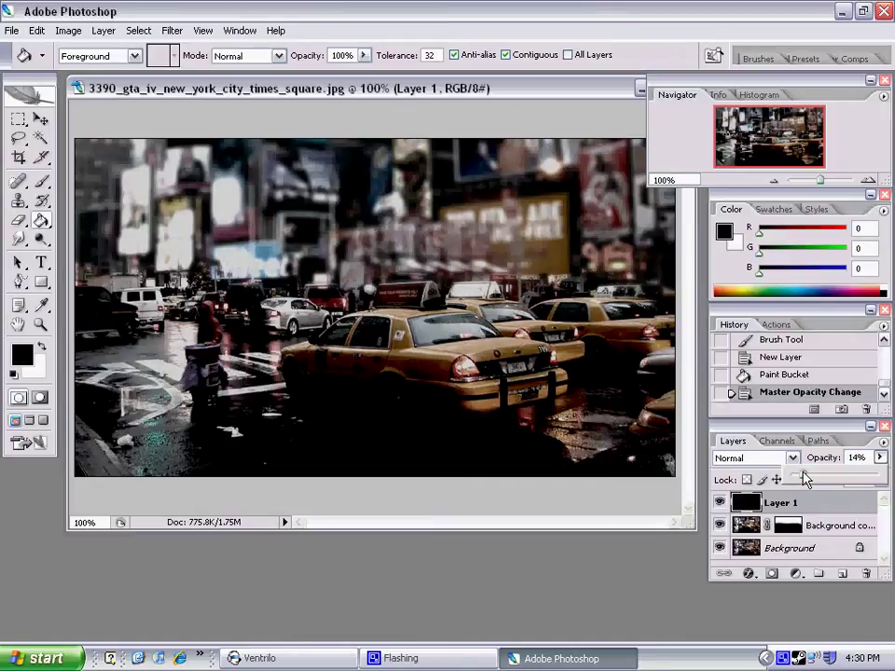
click(177, 3)
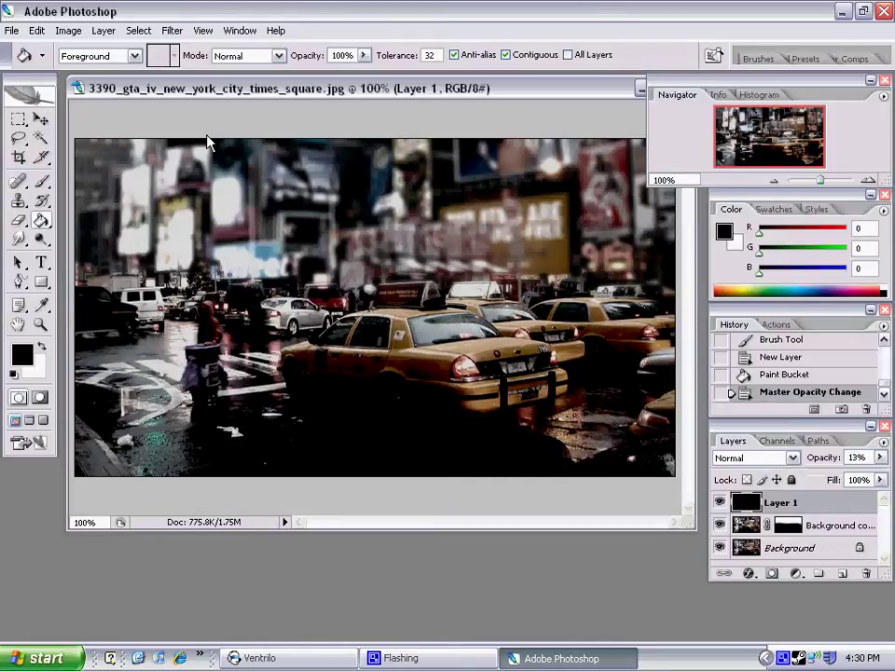
Add a name in black 10 pt Times New Roman, place it on the rear taxi and set its blend mode to Overlay.
click(41, 263)
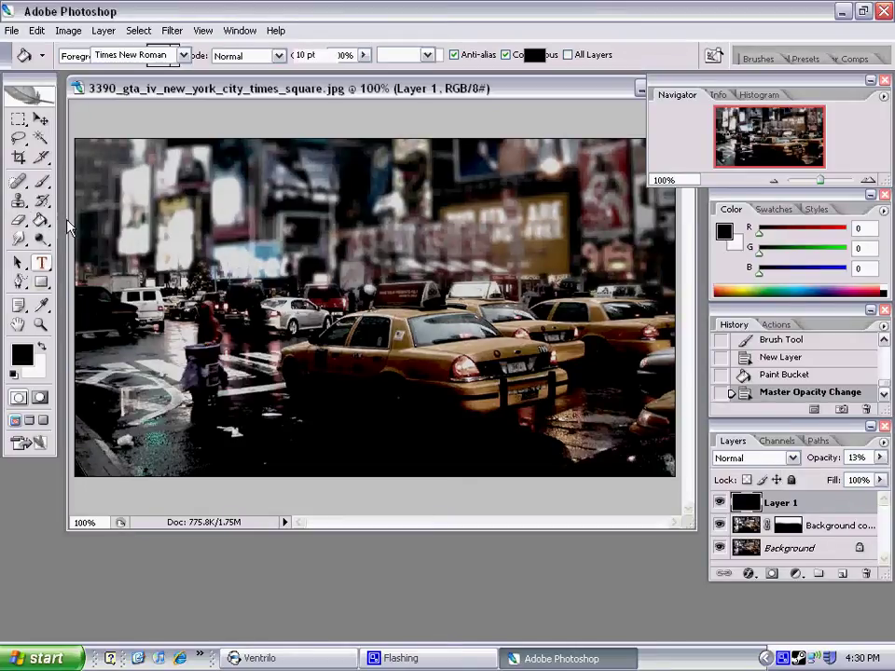
drag(134, 185, 303, 226)
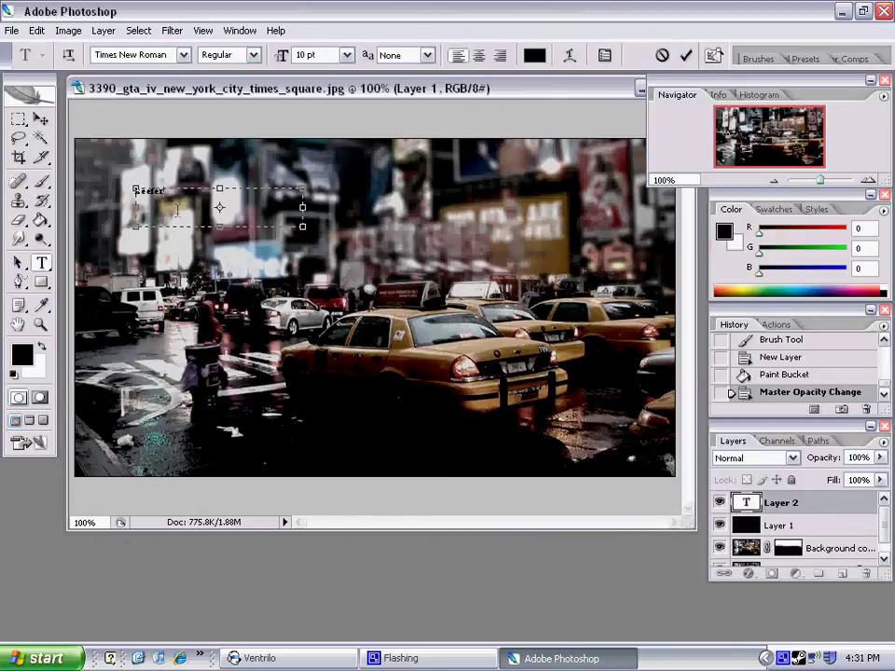
key(ctrl+a)
drag(389, 277, 865, 414)
click(789, 509)
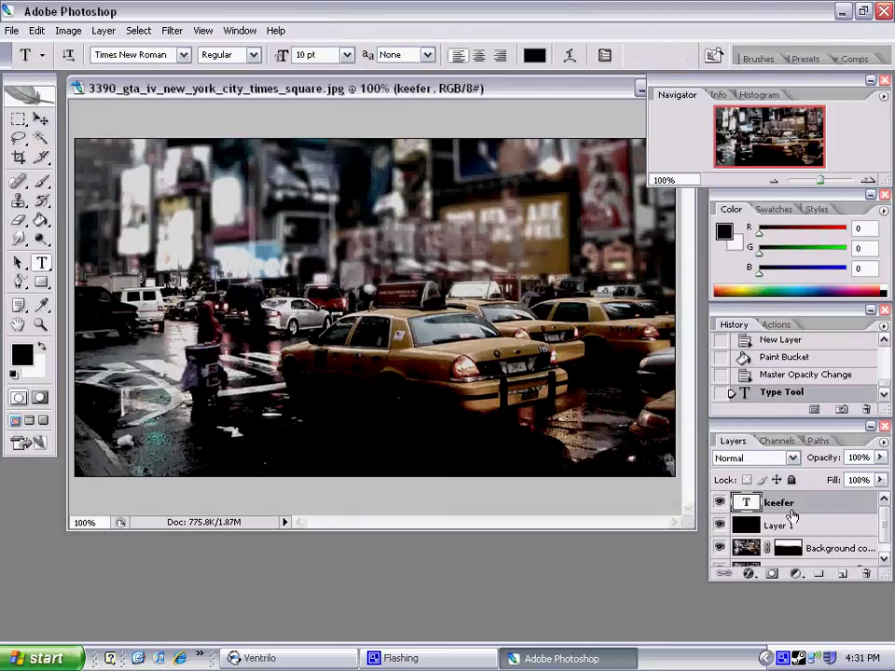
click(798, 460)
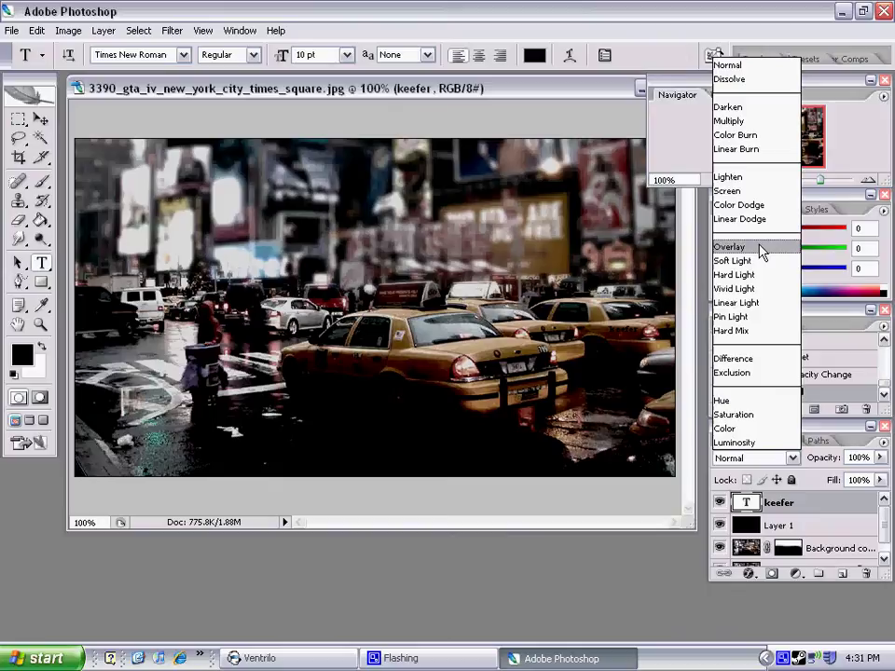
click(762, 249)
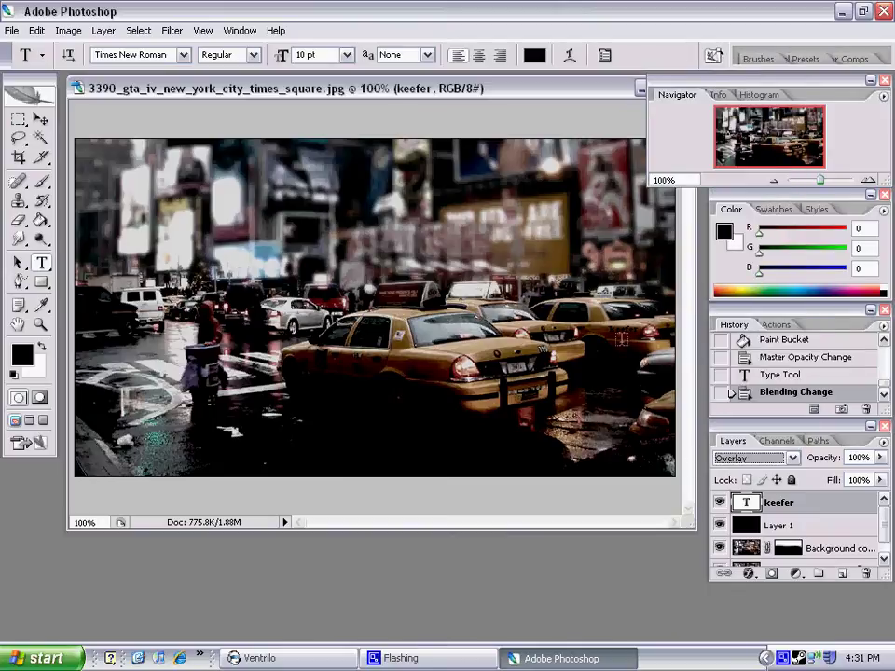
click(625, 332)
click(784, 504)
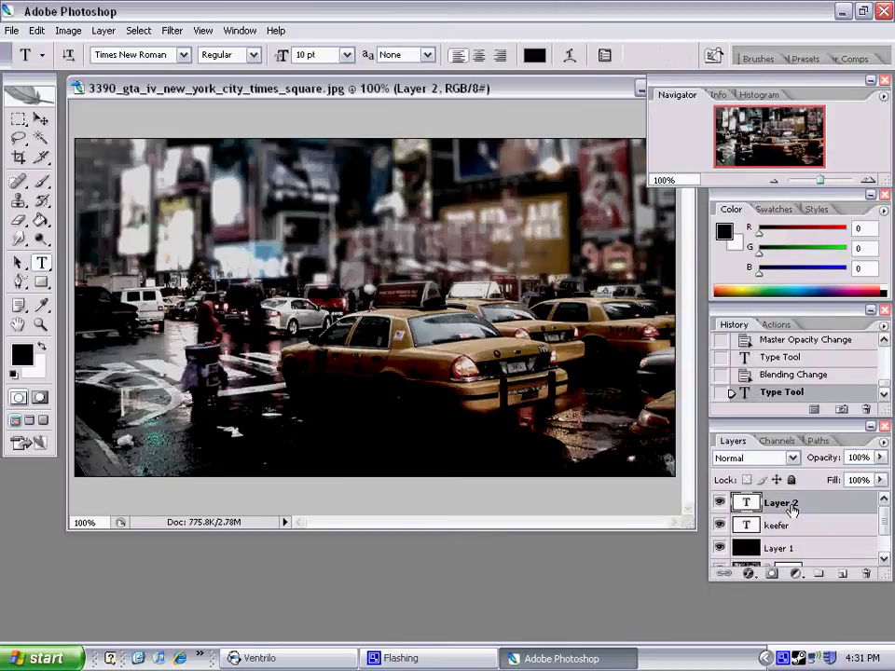
right_click(789, 505)
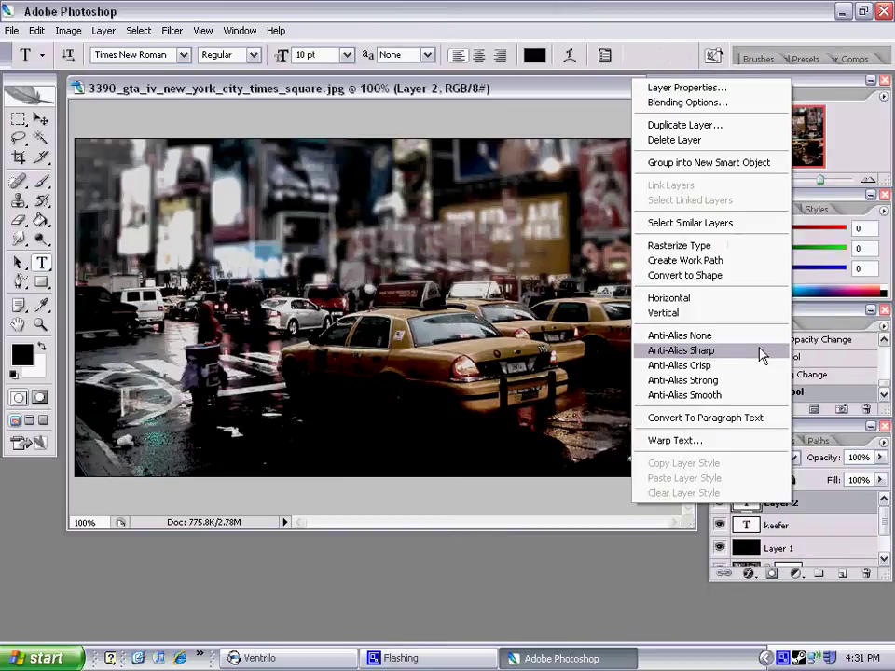
click(679, 140)
click(364, 262)
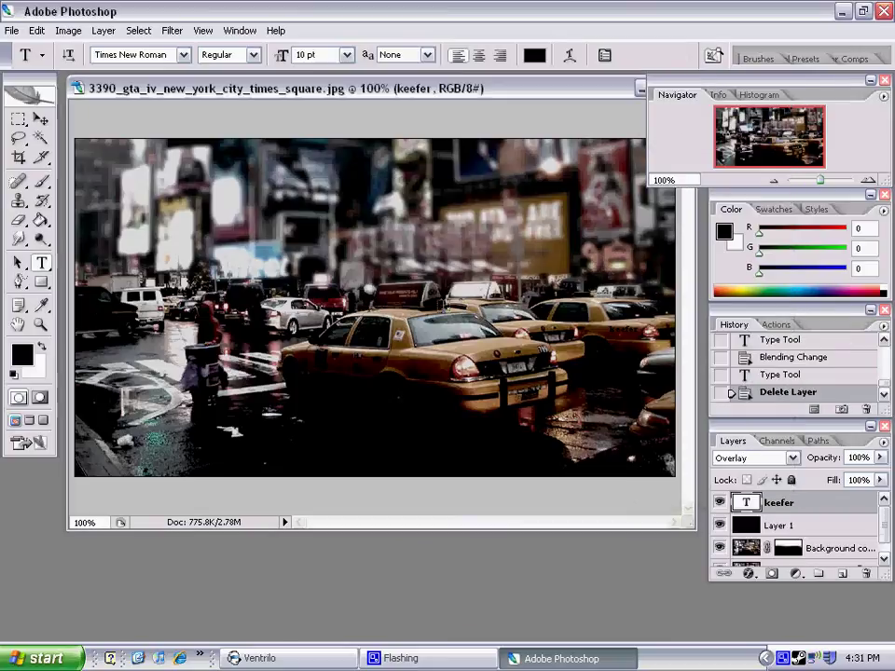
Change the color of the name text on the rear taxi to white.
double_click(625, 329)
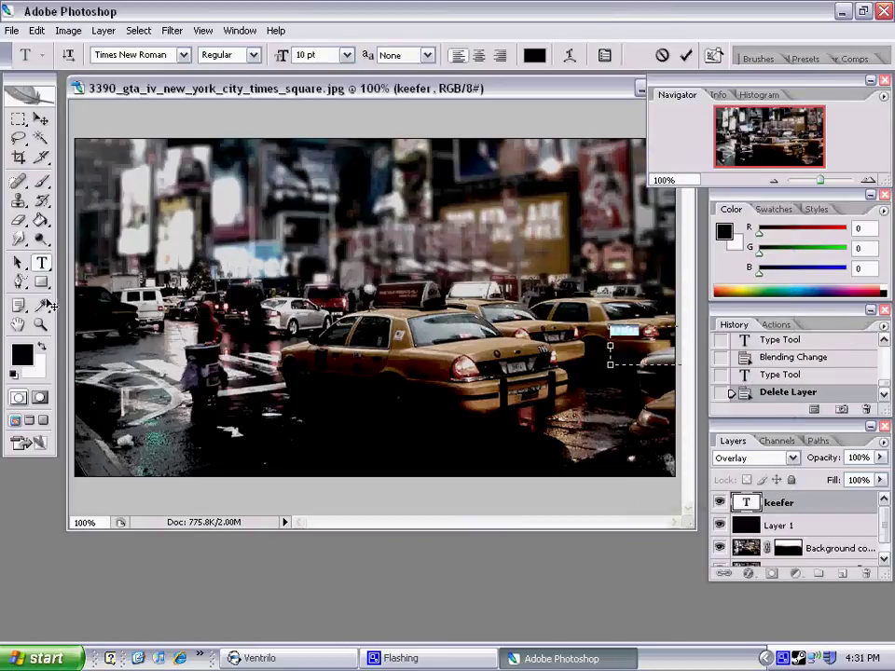
key(x)
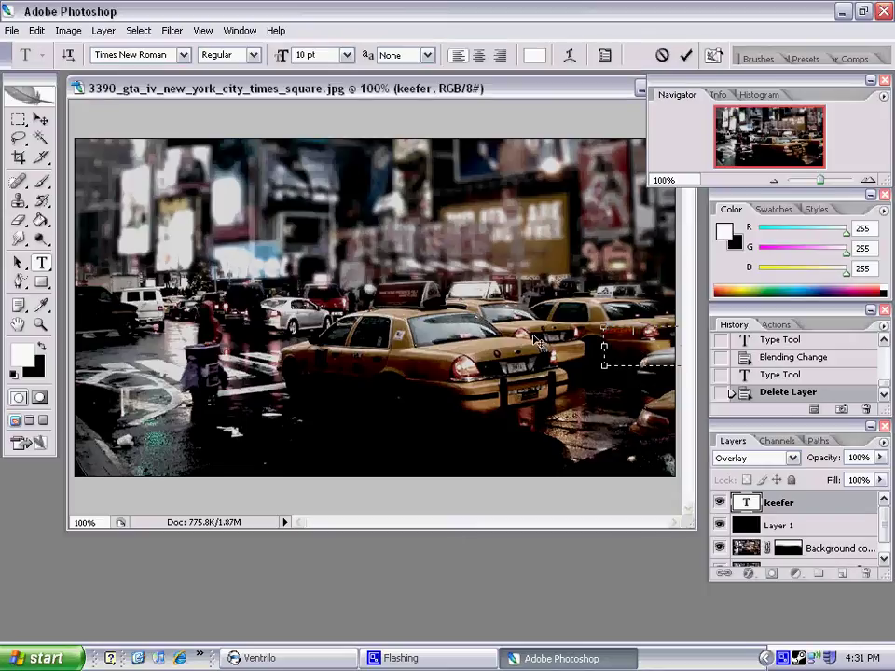
click(828, 510)
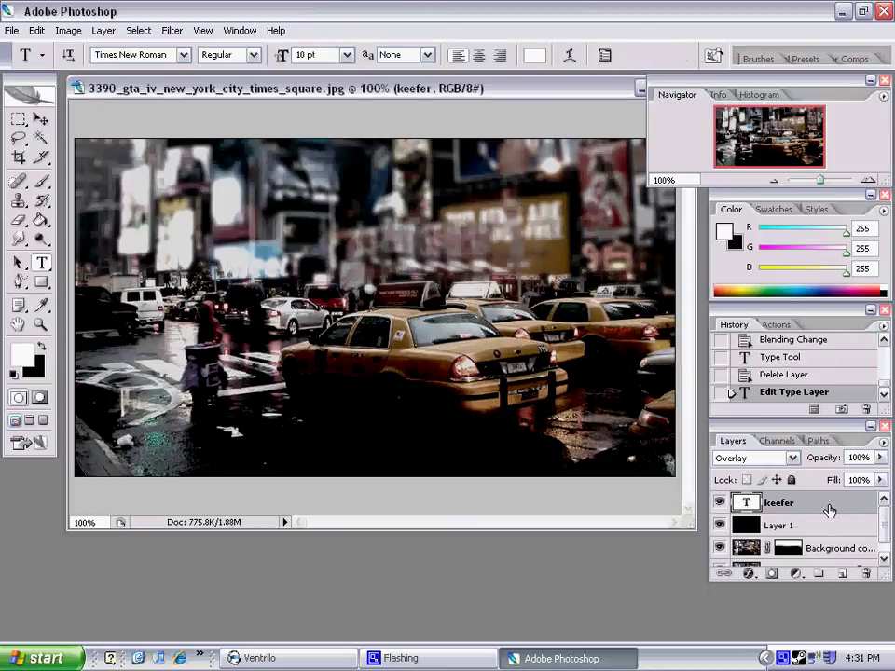
Create a wide text box over the blurred billboards above the street and choose the Barbatrick font for it.
drag(107, 175, 384, 240)
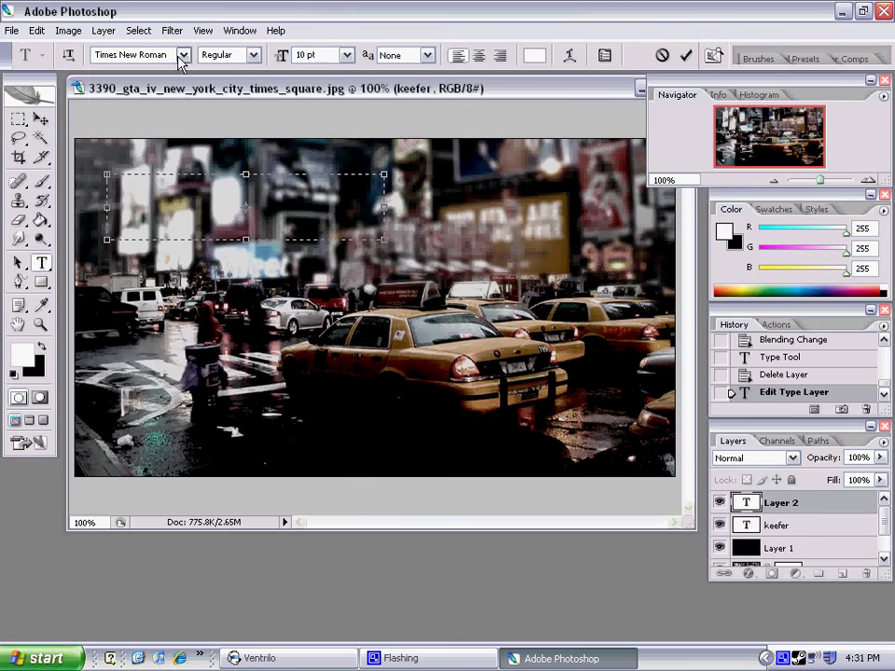
click(130, 51)
scroll(177, 181, up, 20)
scroll(177, 182, up, 8)
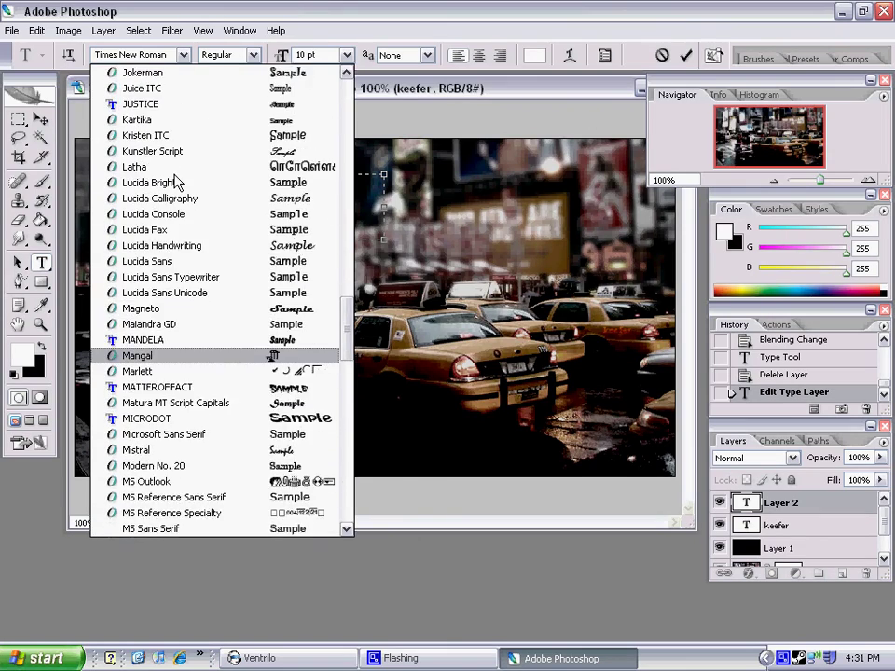
scroll(177, 182, up, 15)
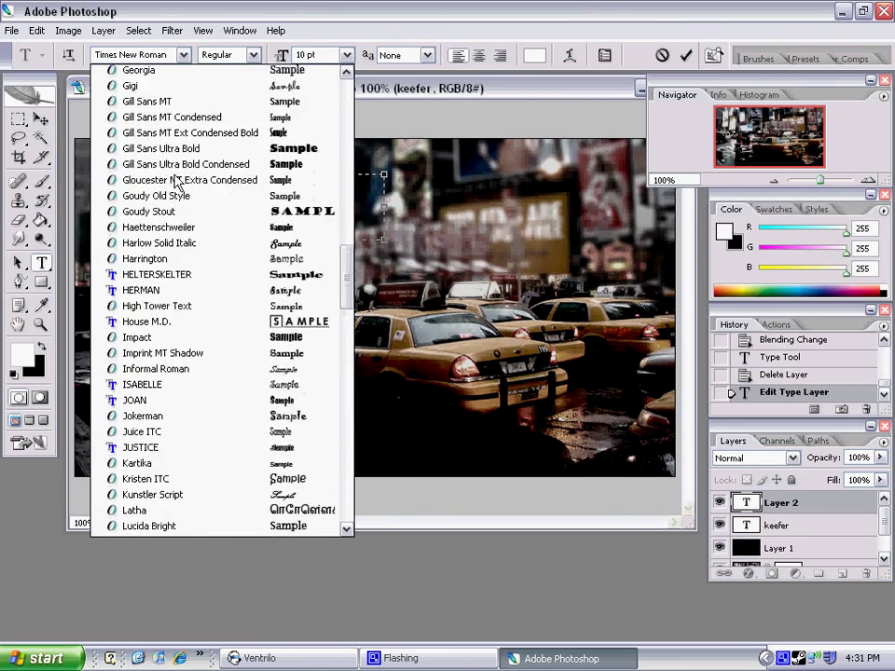
scroll(177, 182, up, 12)
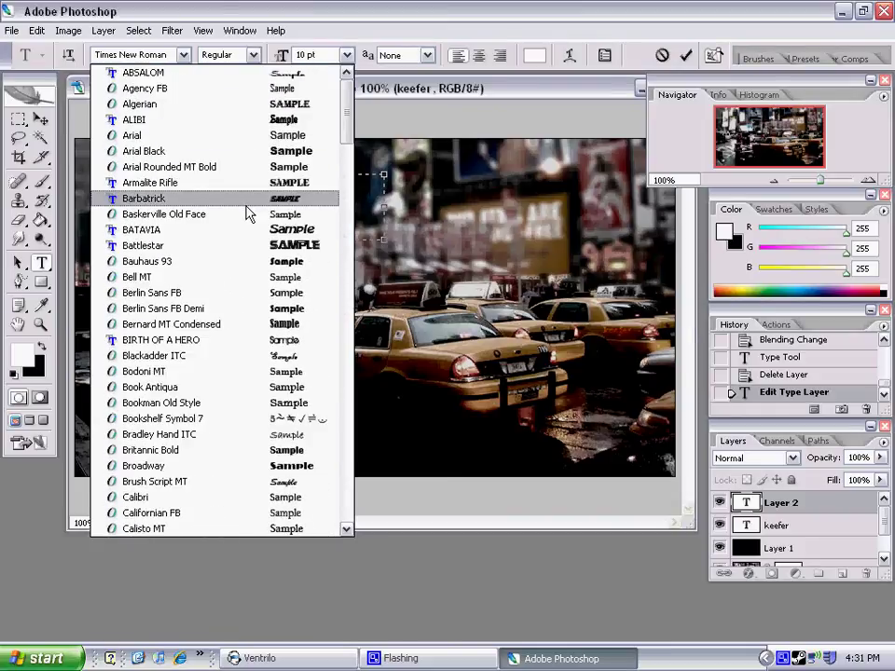
click(248, 198)
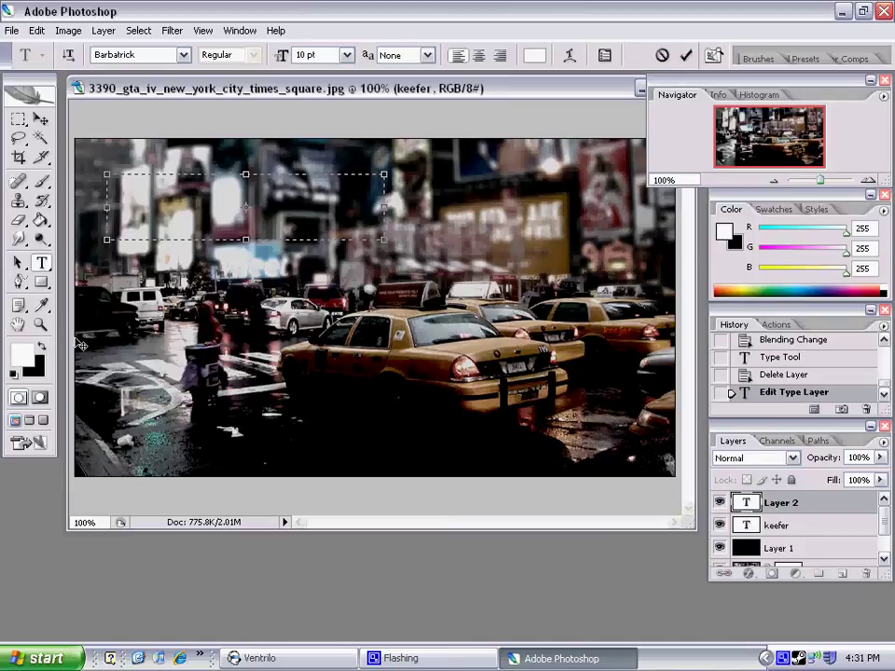
Enter "street war" in the new text box in black at 30 pt.
click(41, 346)
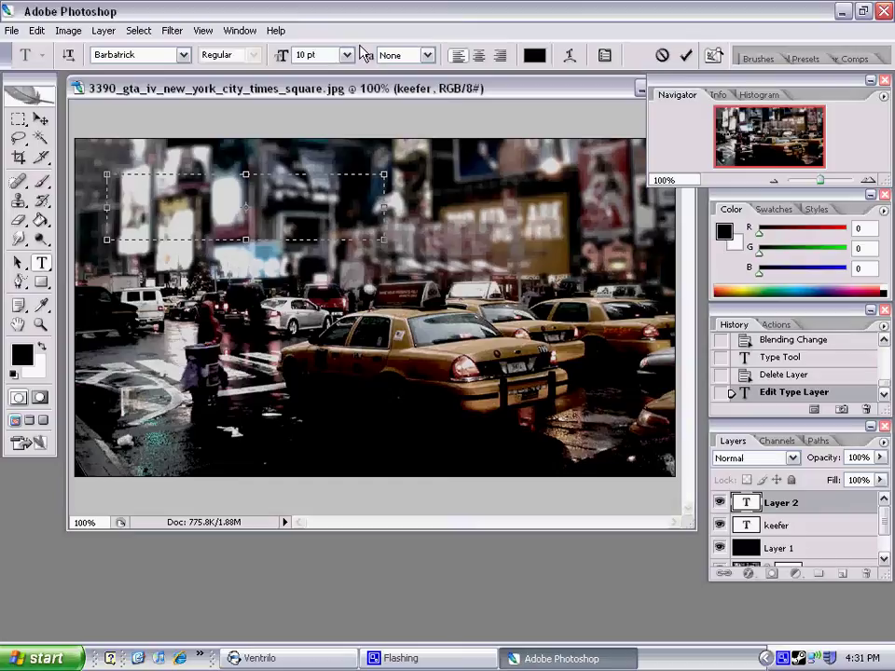
click(346, 54)
click(324, 227)
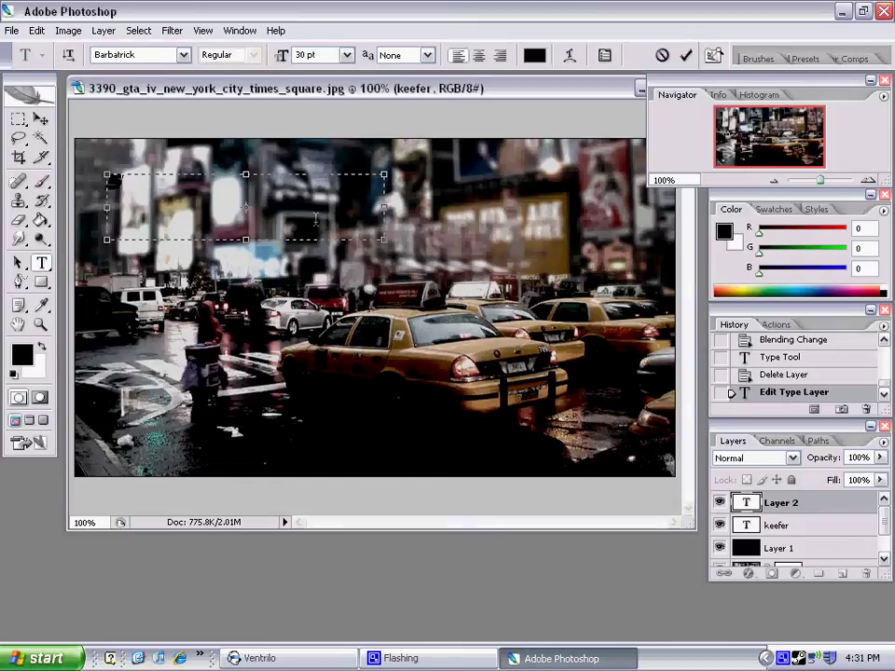
text(street war)
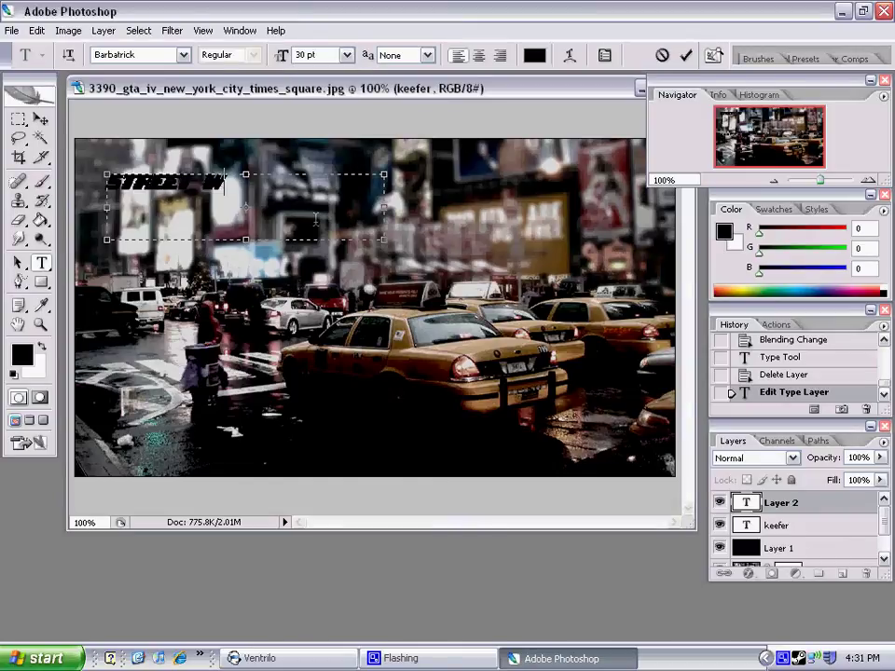
Change the font of the "street war" text to Battlestar and reposition its box slightly lower over the billboards.
key(ctrl+a)
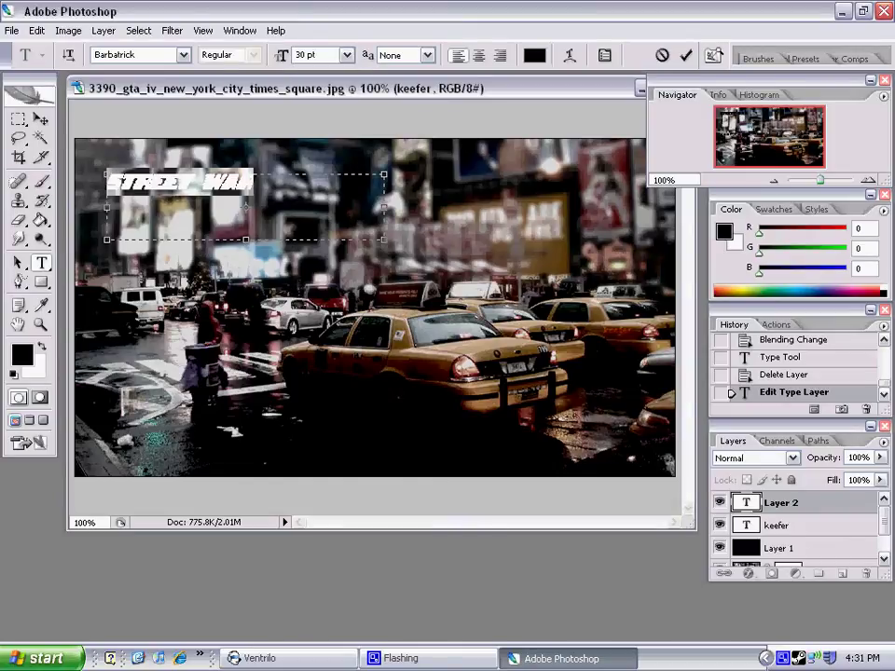
click(183, 54)
scroll(203, 110, up, 2)
scroll(203, 110, up, 2)
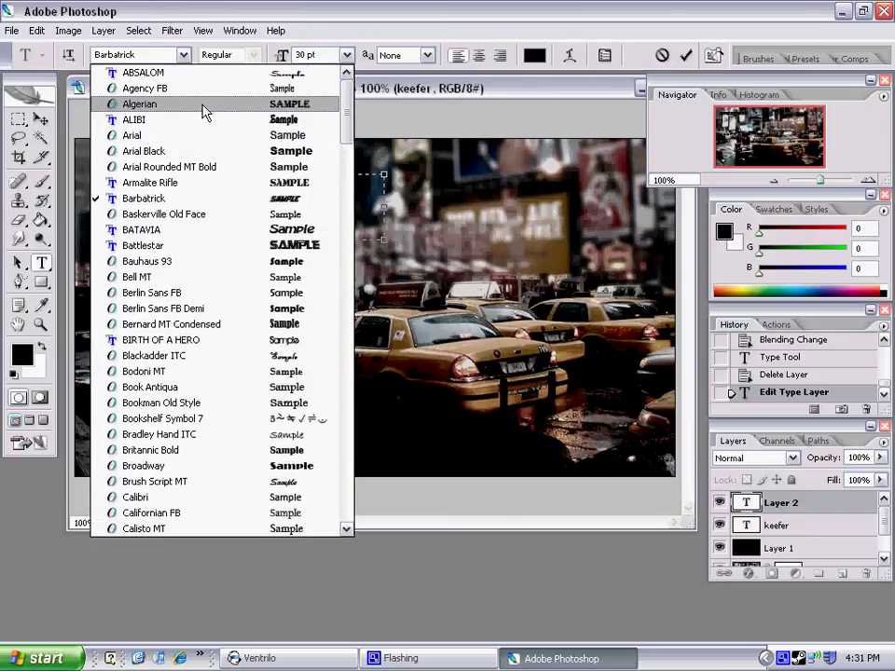
click(217, 246)
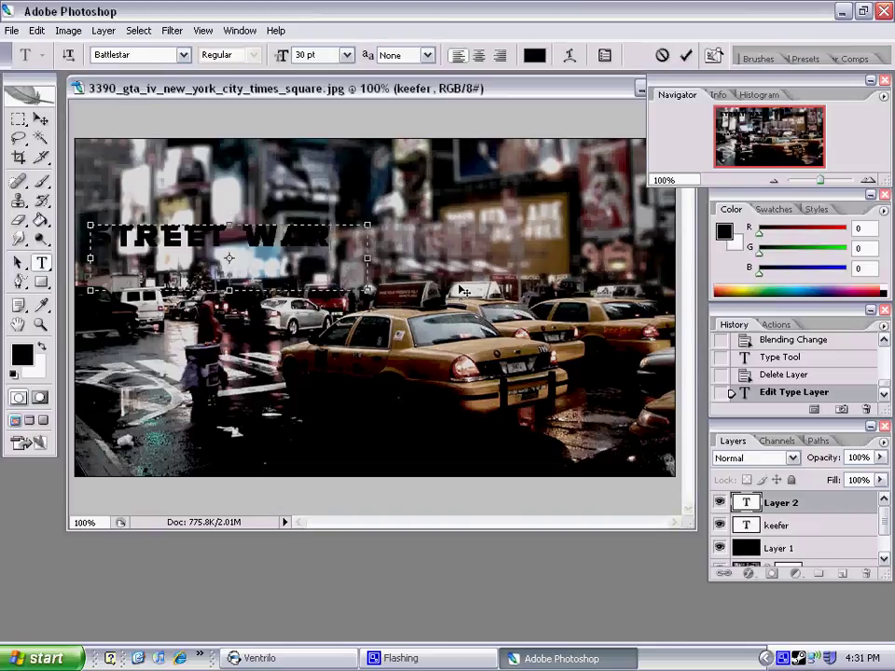
mouse_move(460, 286)
mouse_down()
mouse_move(464, 313)
mouse_move(468, 267)
mouse_up()
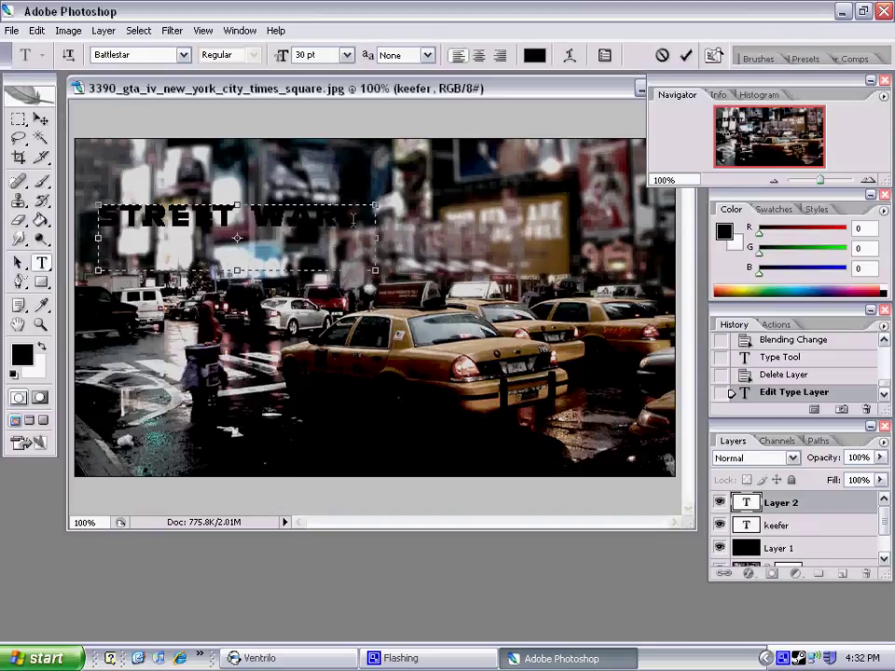
Reduce the "street war" text to 12 pt and place it just above the white van.
drag(353, 219, 97, 212)
click(183, 55)
click(184, 55)
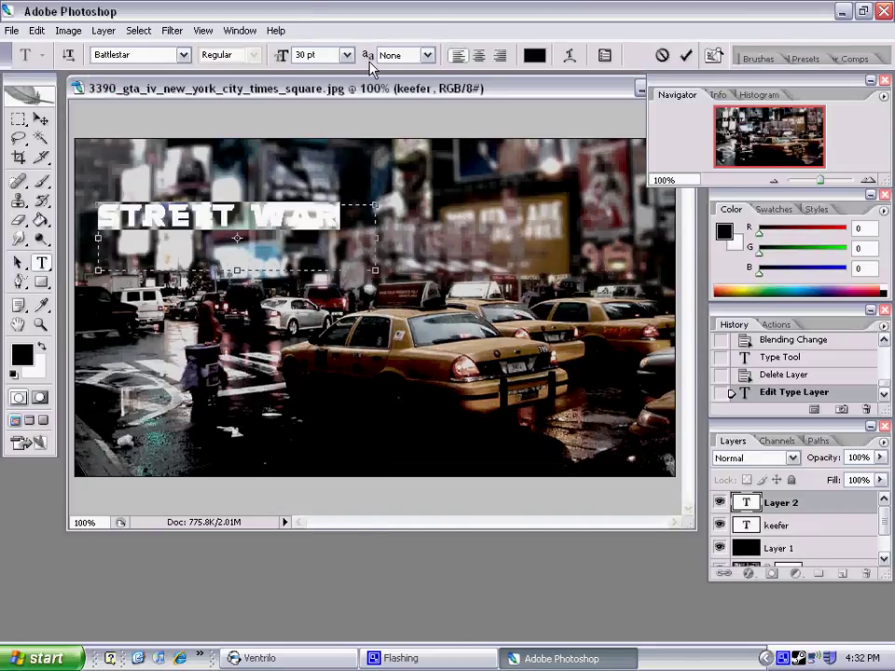
click(346, 54)
click(322, 172)
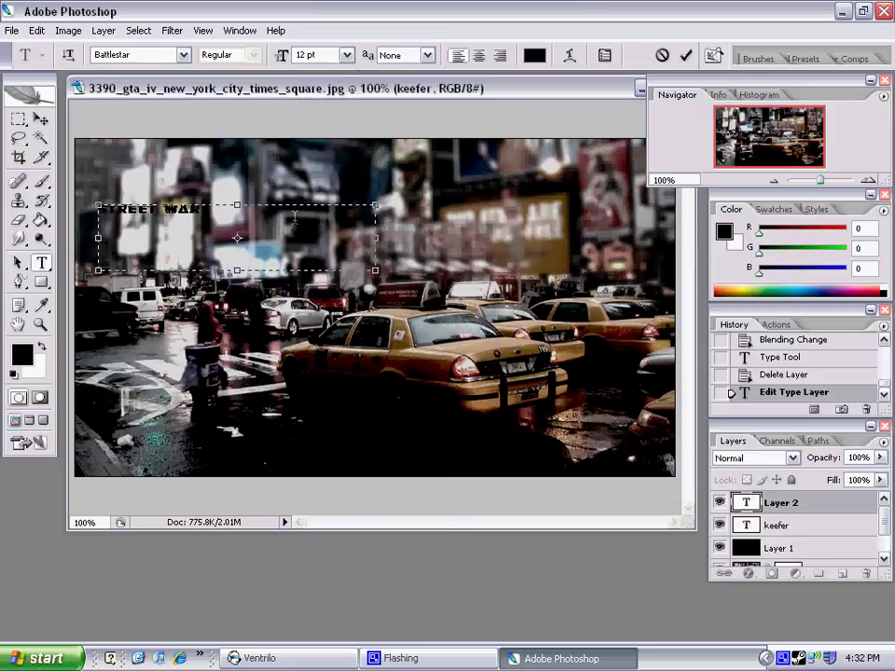
drag(424, 241, 458, 279)
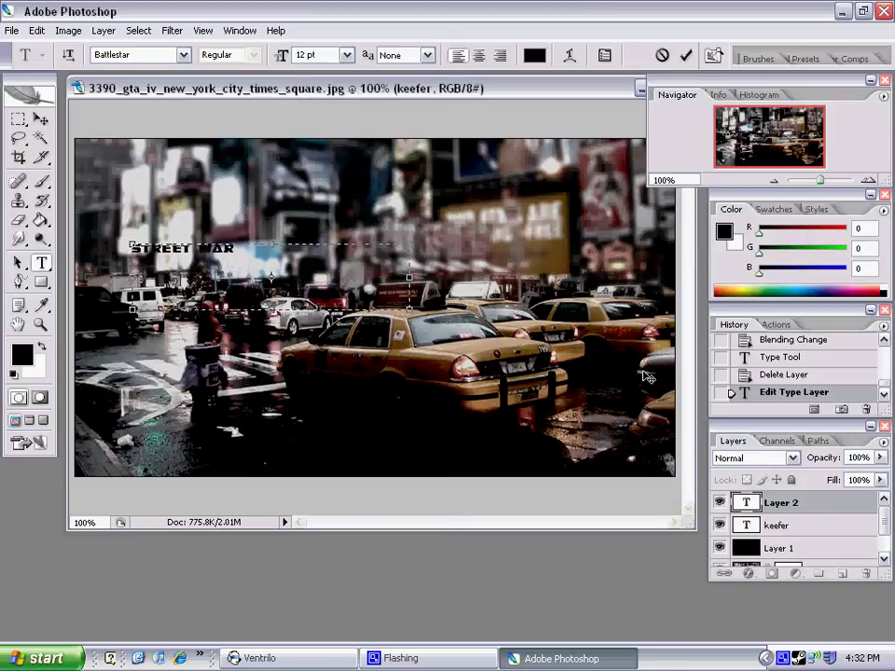
click(782, 504)
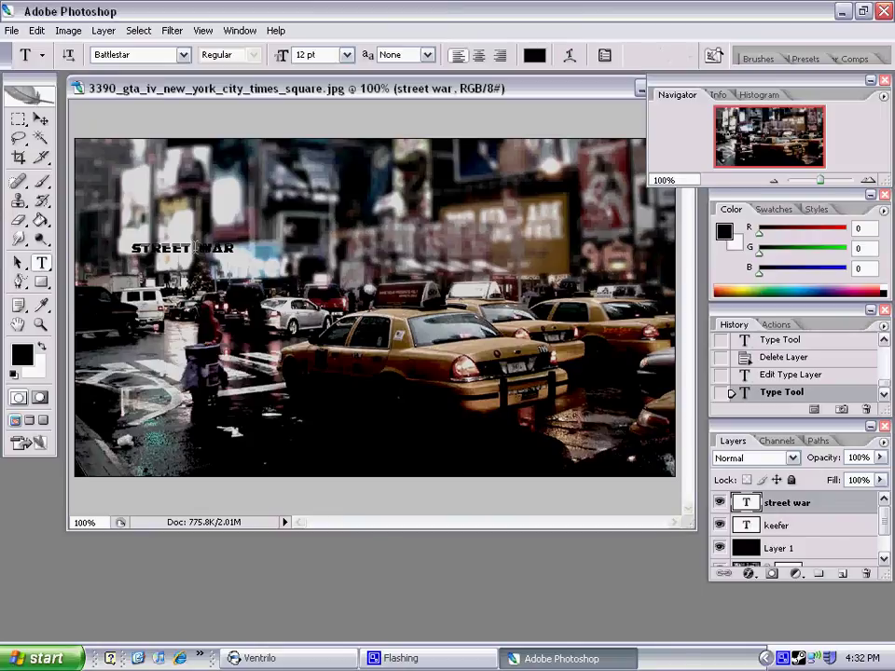
Select the entire canvas with the Rectangular Marquee.
click(19, 119)
drag(72, 137, 677, 478)
right_click(191, 213)
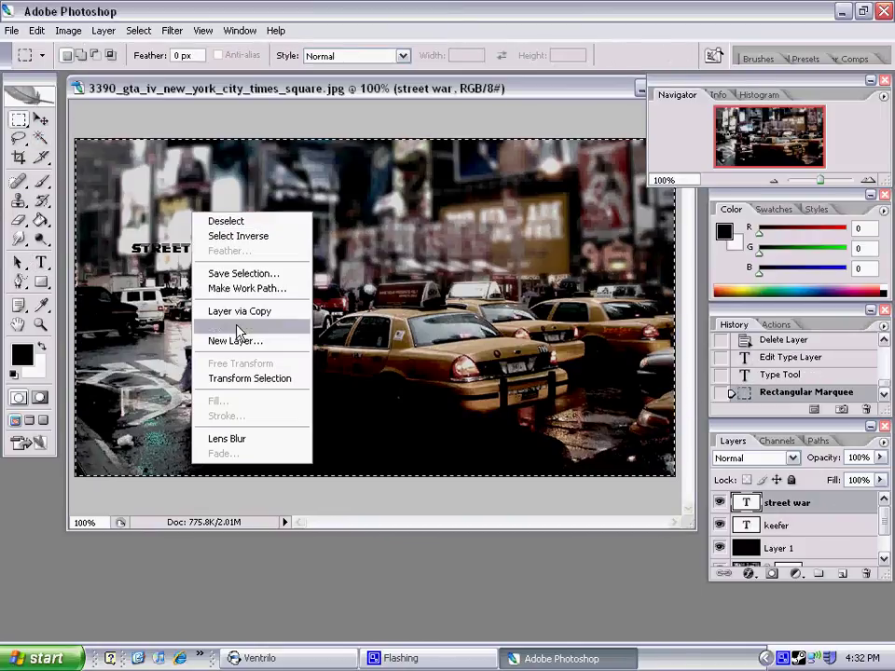
right_click(324, 319)
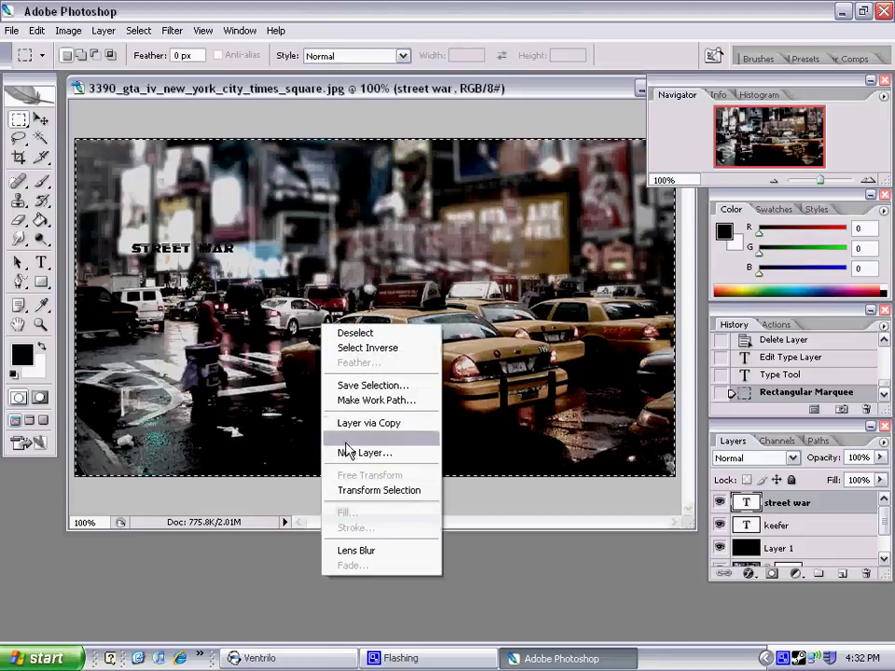
right_click(224, 235)
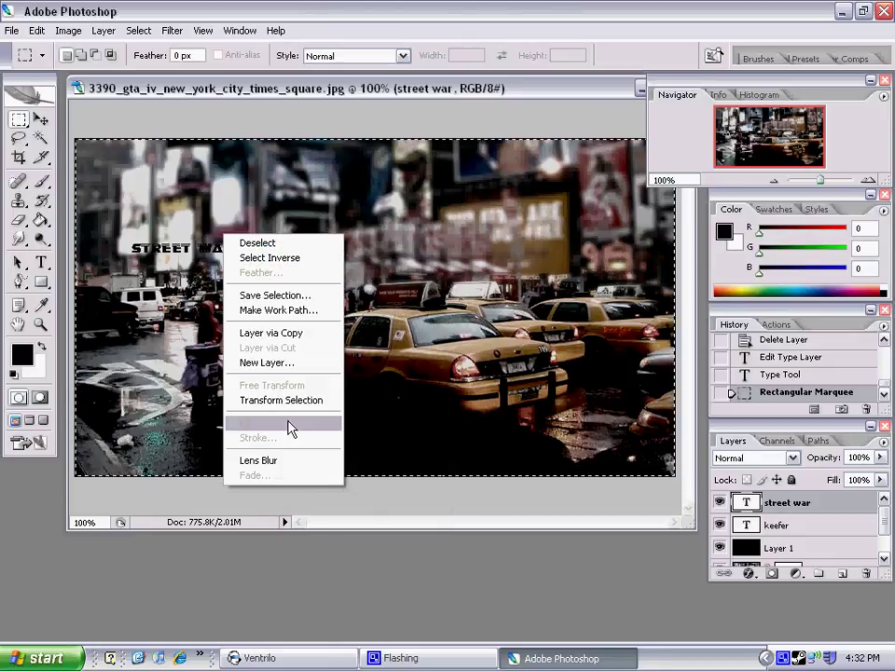
click(461, 429)
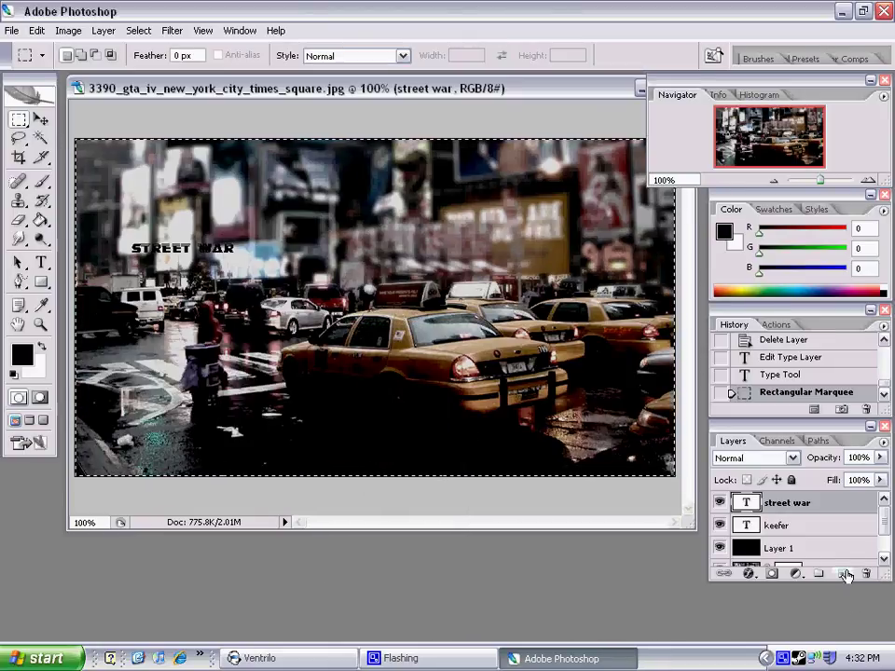
Add a new layer and stroke the canvas selection with a 2 px white line placed inside at 100% opacity.
click(842, 573)
right_click(171, 210)
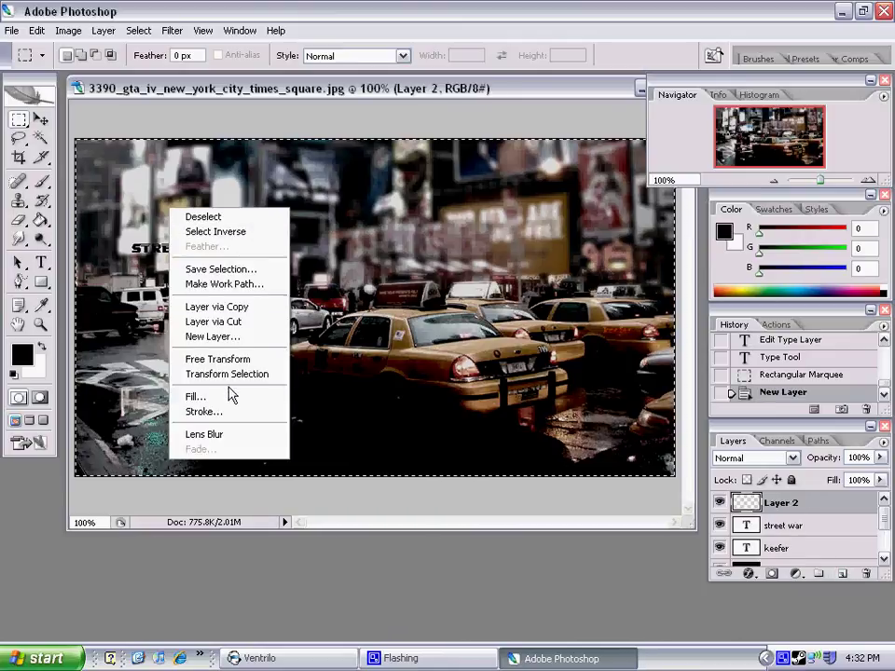
click(223, 411)
click(170, 334)
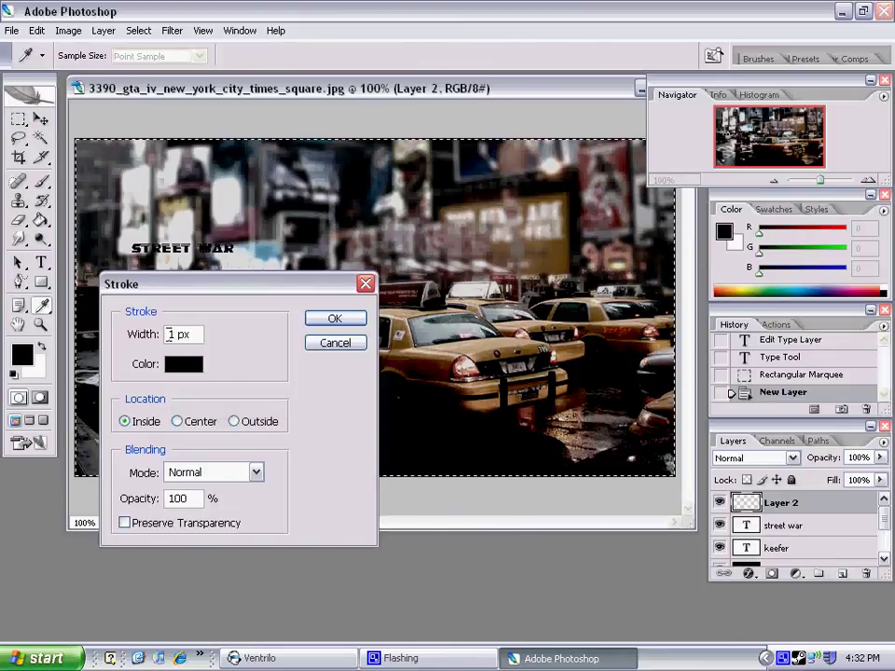
key(BackSpace)
text(2)
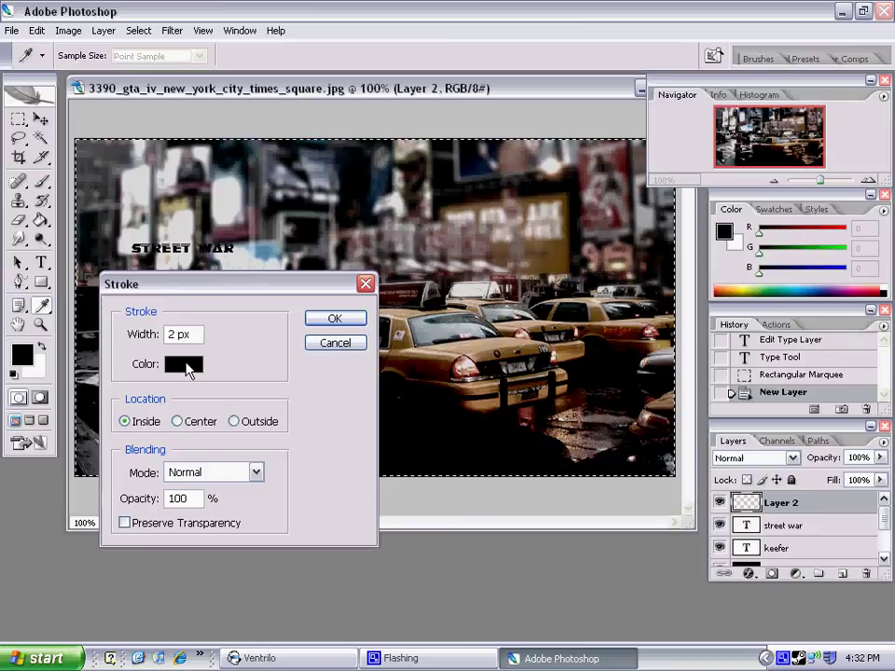
click(187, 369)
drag(270, 523, 307, 368)
click(643, 418)
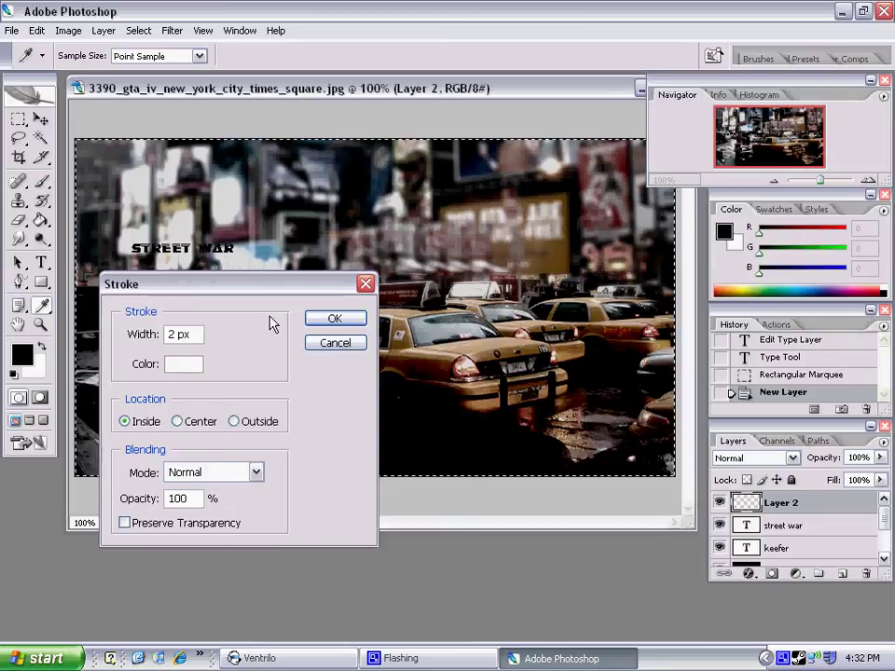
click(335, 321)
Stroke the same selection with a 1 px black line inside on top of the white one and deselect.
key(m)
right_click(233, 239)
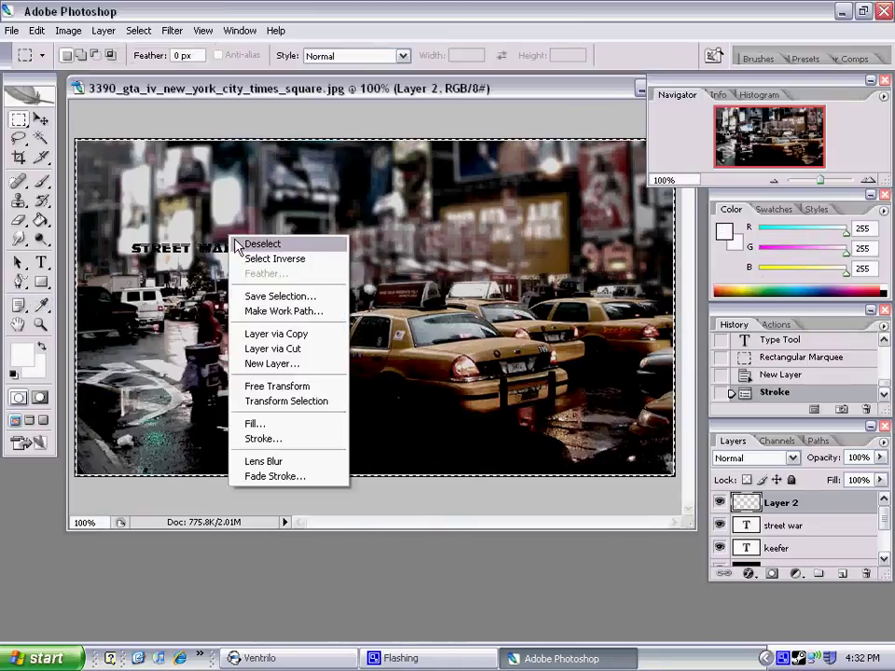
click(266, 439)
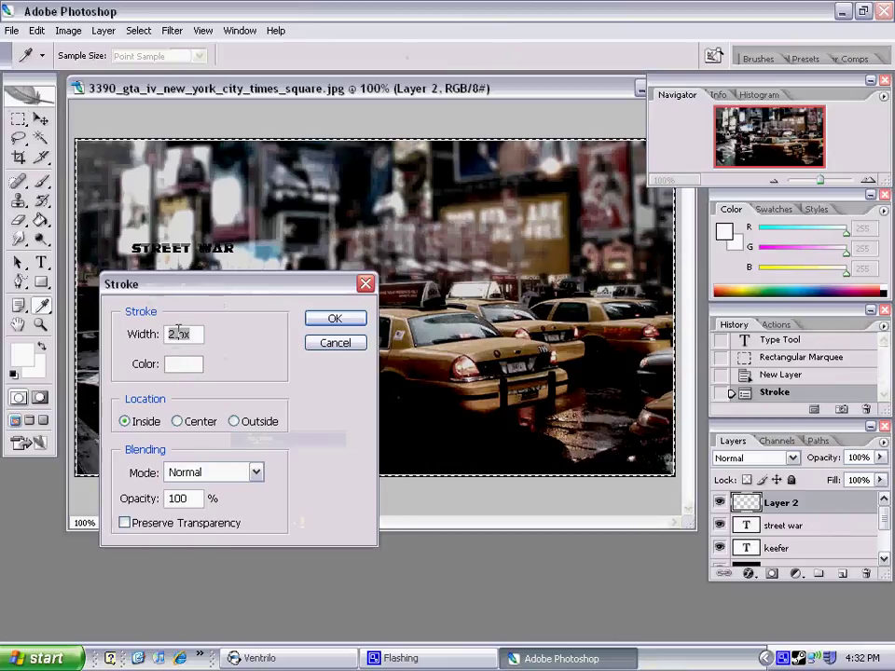
text(1)
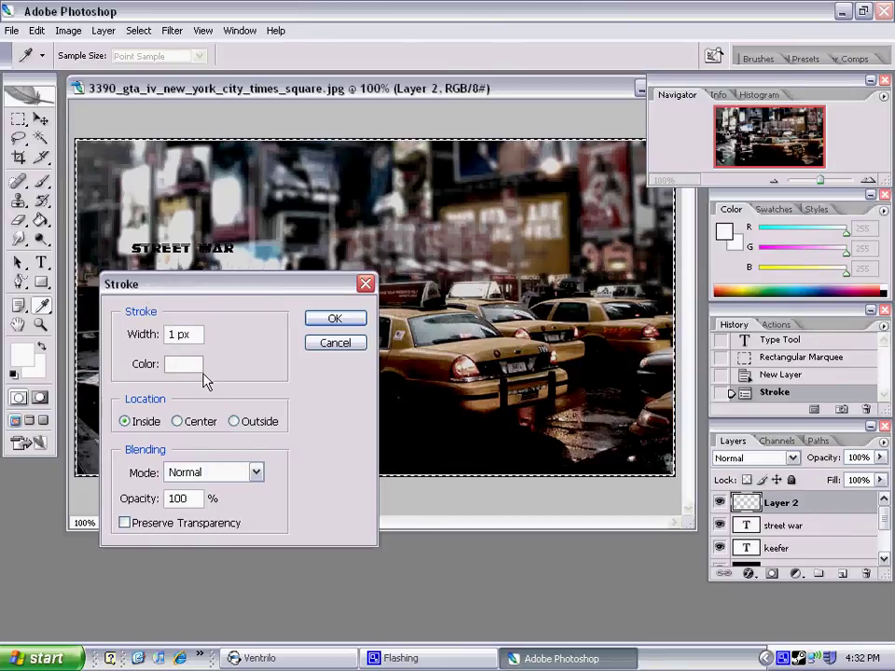
click(191, 367)
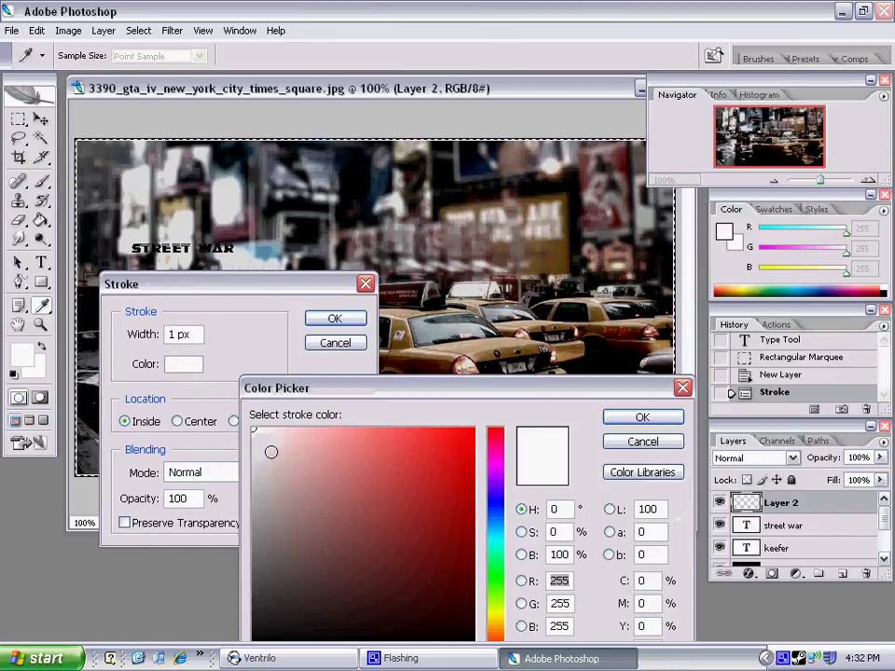
drag(271, 452, 233, 657)
click(630, 419)
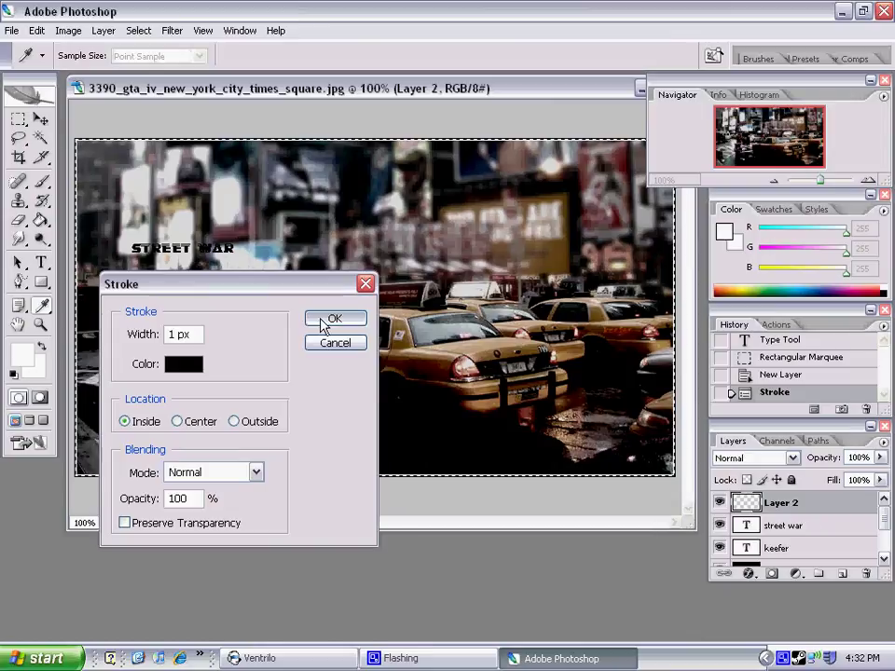
click(333, 319)
key(m)
key(ctrl+d)
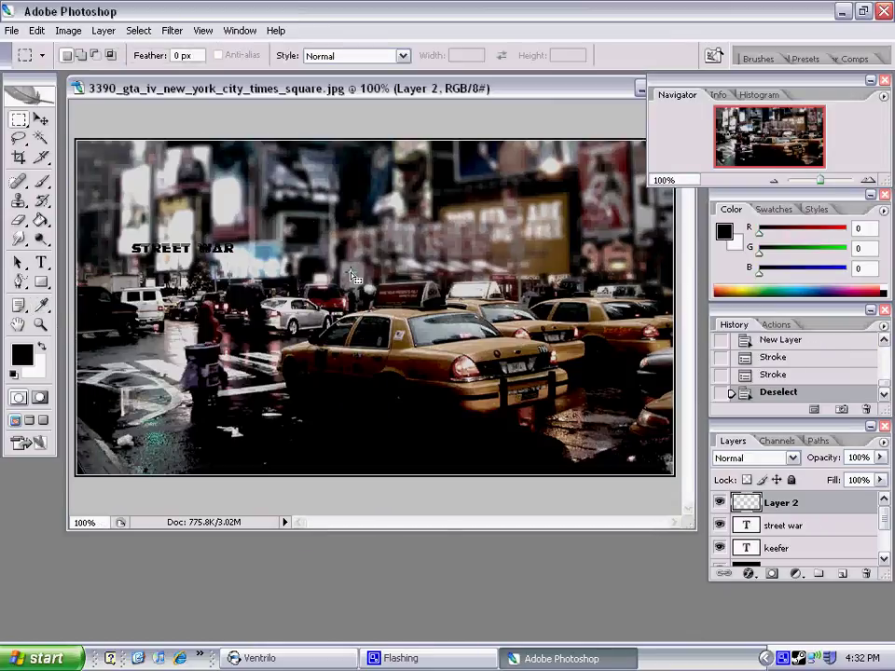
click(8, 29)
click(418, 664)
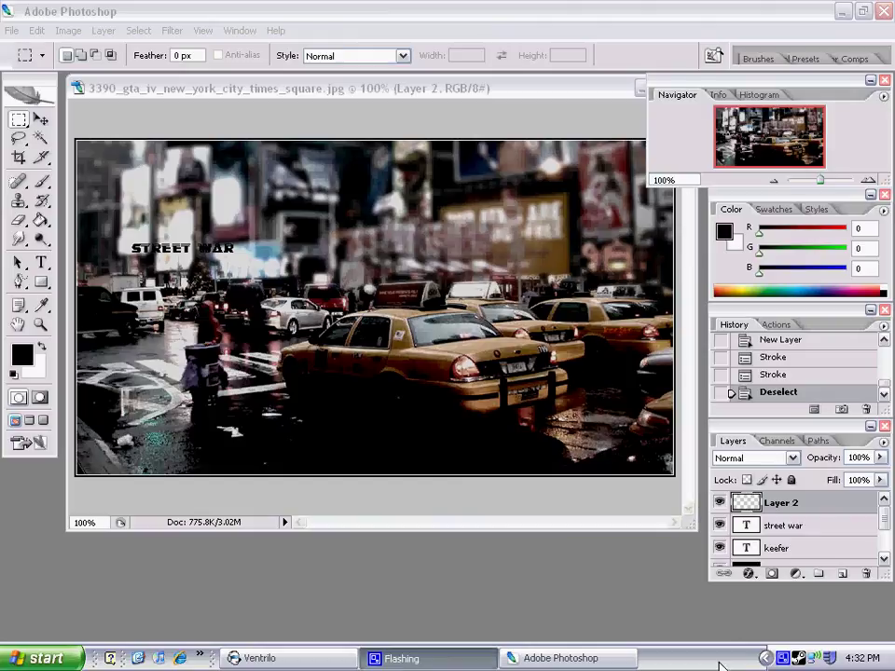
click(785, 656)
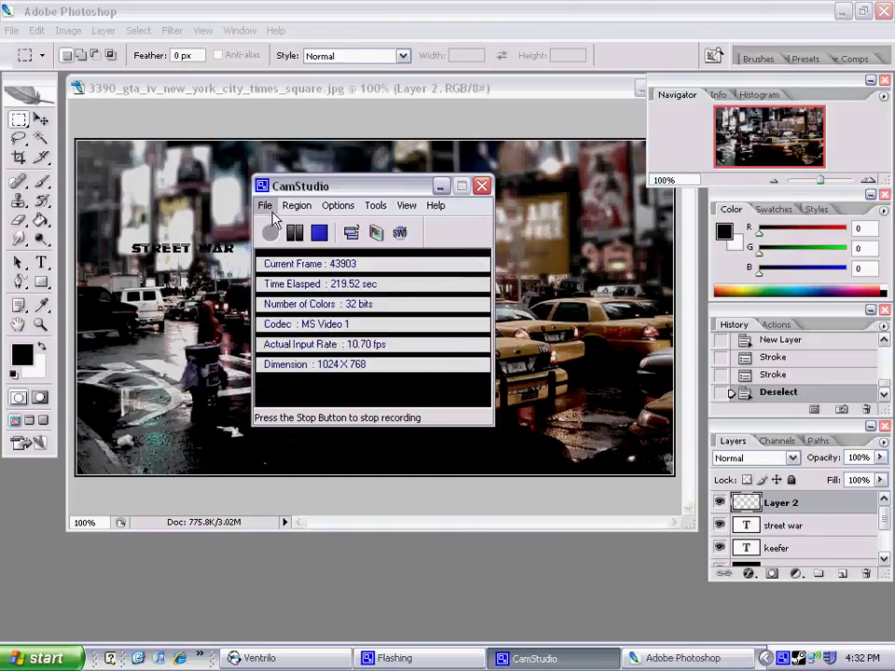